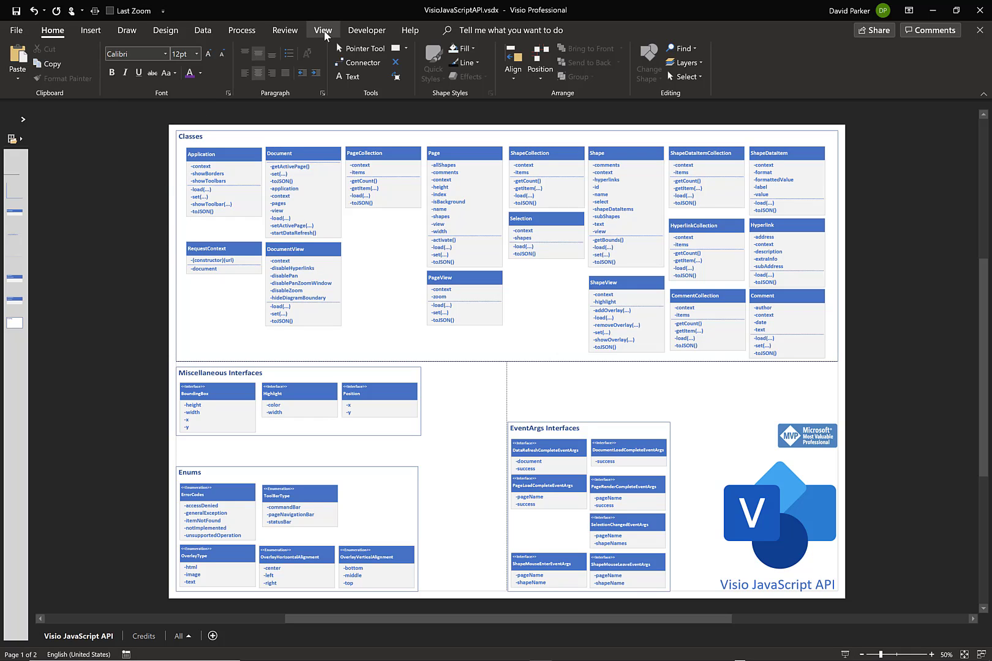
- Open the Slide Snippets pane and try placing a snippet frame over the CommentCollection class
{"action": "left_click", "coordinate": [324, 33]}
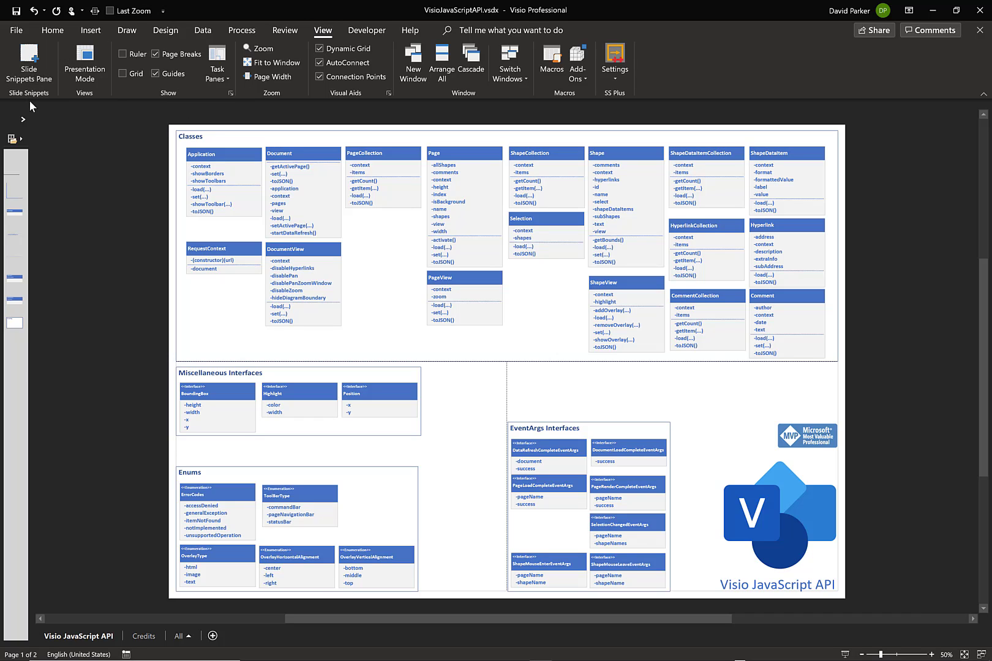
{"action": "left_click", "coordinate": [30, 61]}
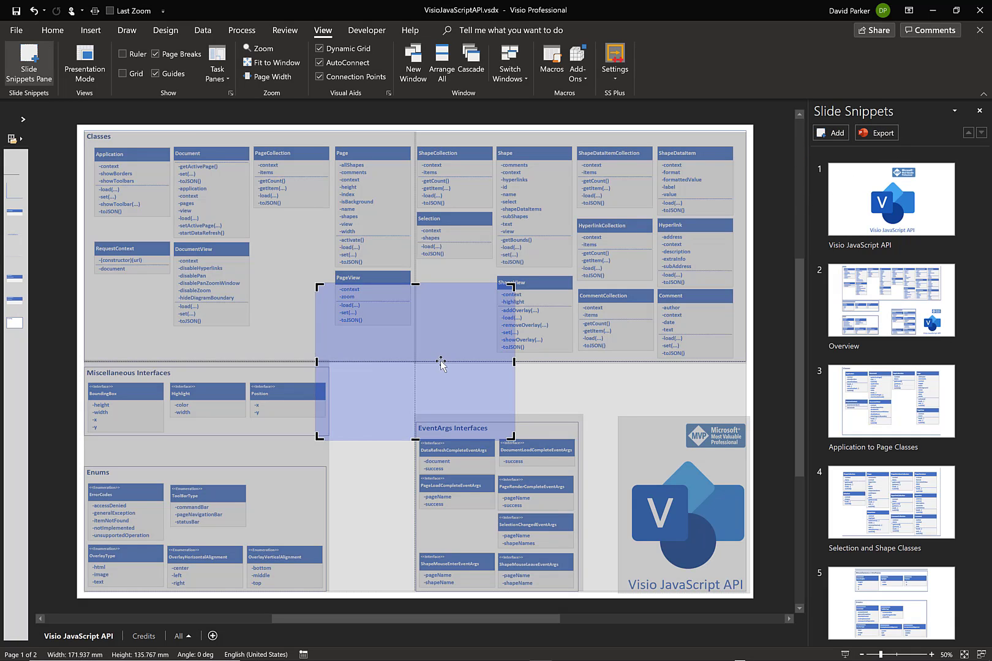
{"action": "left_click_drag", "start_coordinate": [454, 344], "coordinate": [622, 309]}
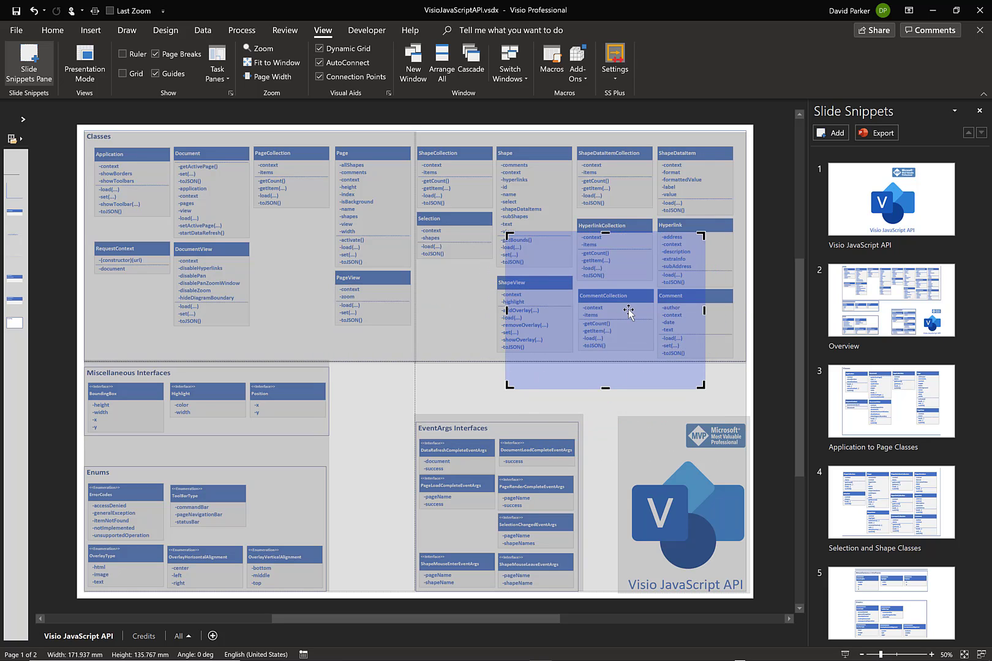
{"action": "double_click", "coordinate": [628, 310]}
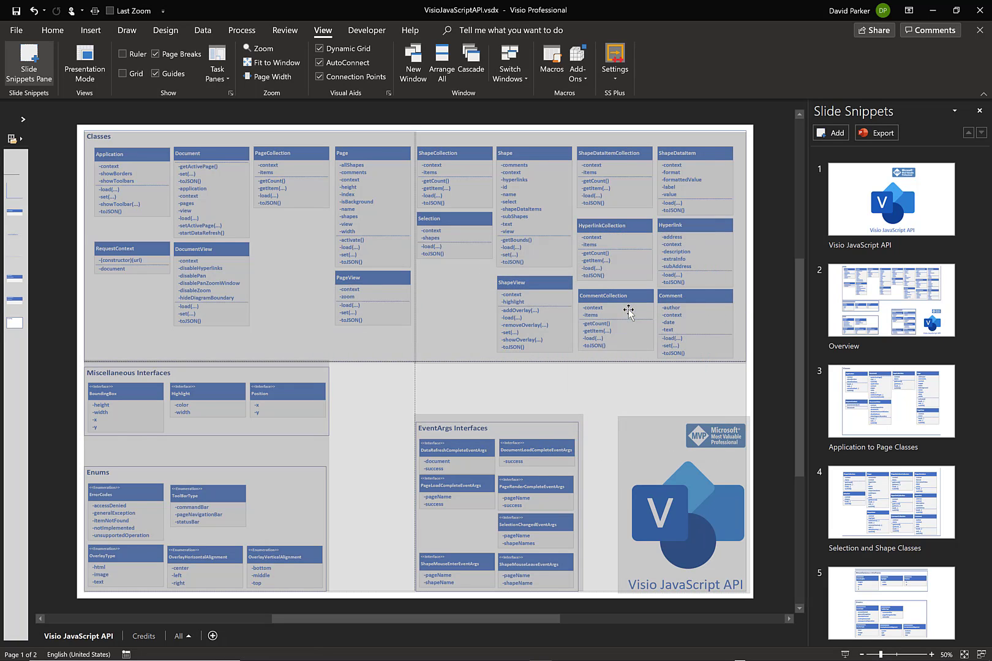
- Look through the list of slide snippets and export them to a PowerPoint presentation
{"action": "scroll", "coordinate": [889, 551], "scroll_direction": "down", "scroll_amount": 4}
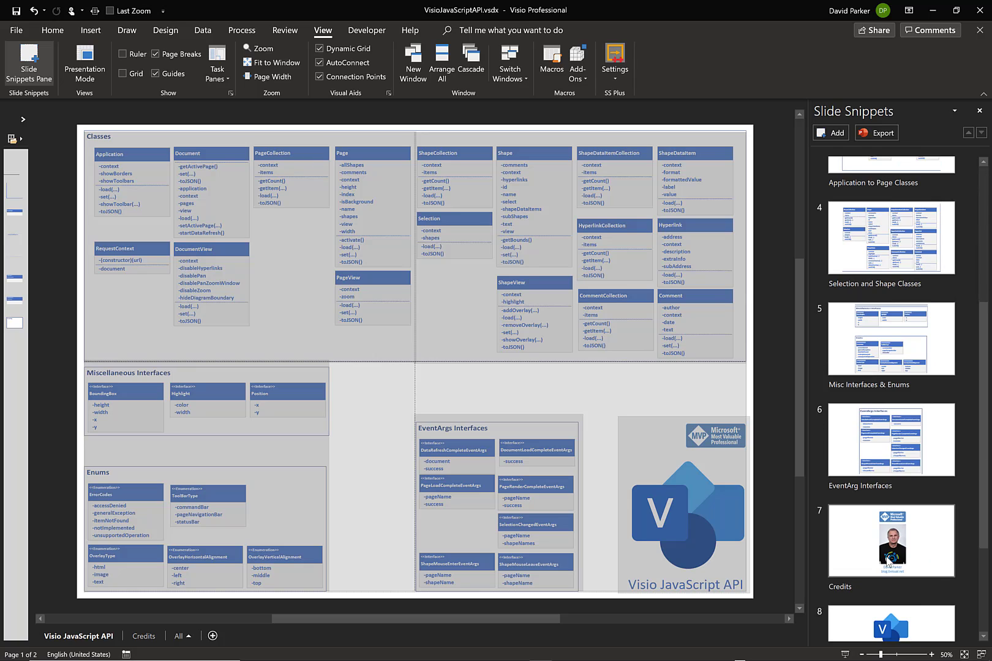
{"action": "scroll", "coordinate": [889, 558], "scroll_direction": "down", "scroll_amount": 3}
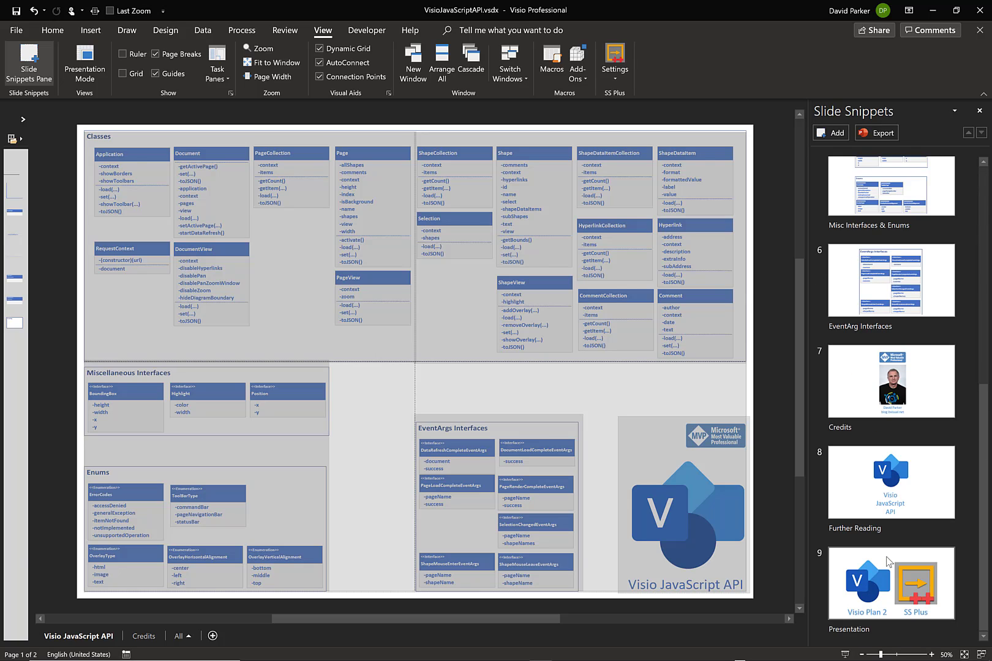
{"action": "scroll", "coordinate": [889, 551], "scroll_direction": "up", "scroll_amount": 5}
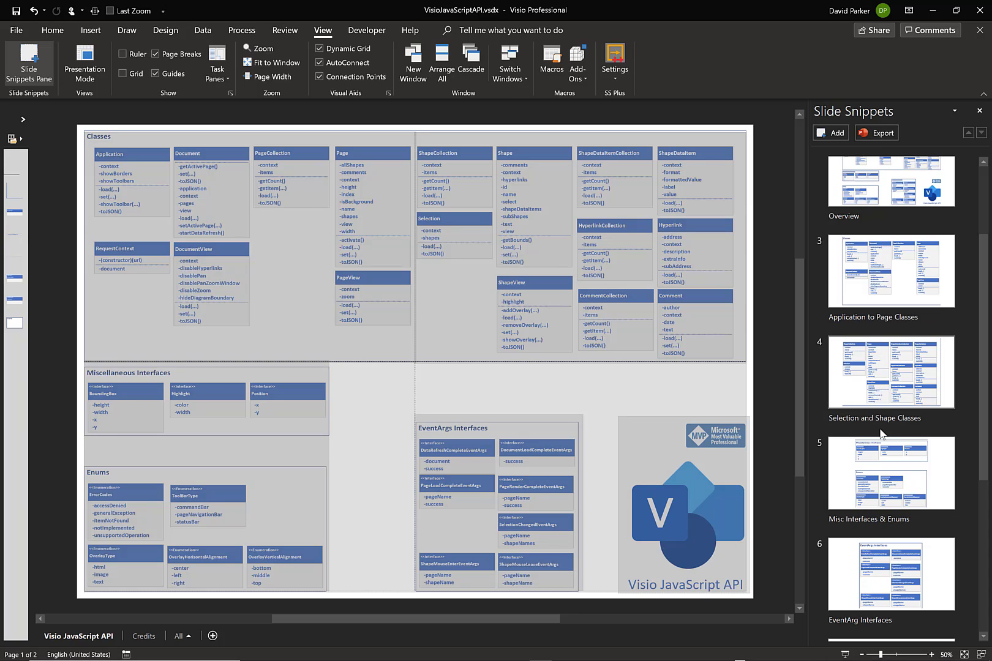
{"action": "left_click", "coordinate": [882, 137]}
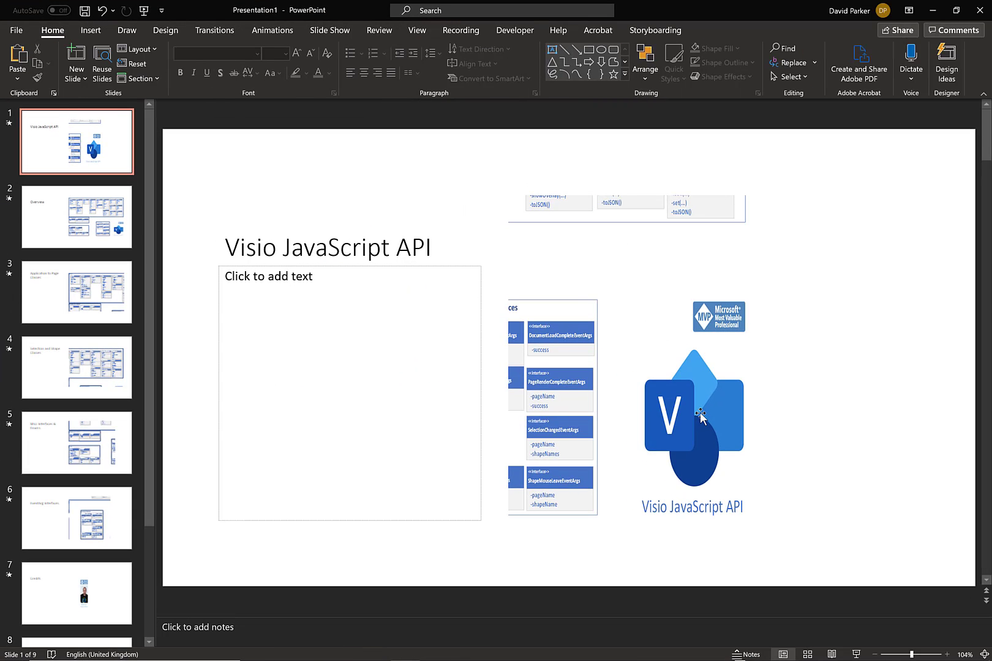
- Examine the titles, text placeholders and diagram images on the first five slides of the exported presentation
{"action": "left_click", "coordinate": [116, 239]}
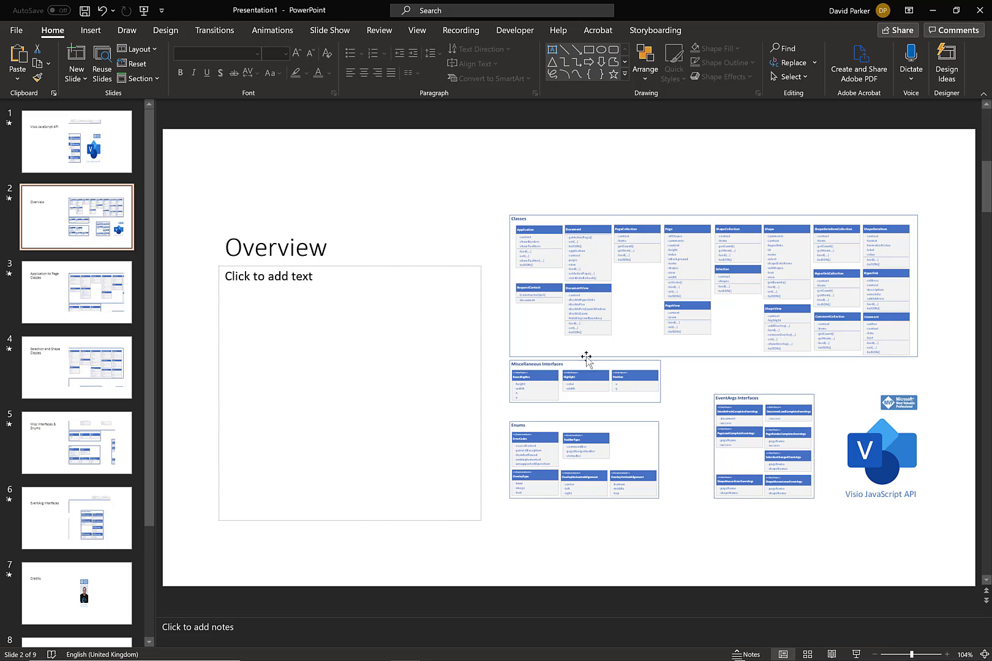
{"action": "left_click", "coordinate": [86, 360]}
{"action": "left_click", "coordinate": [96, 445]}
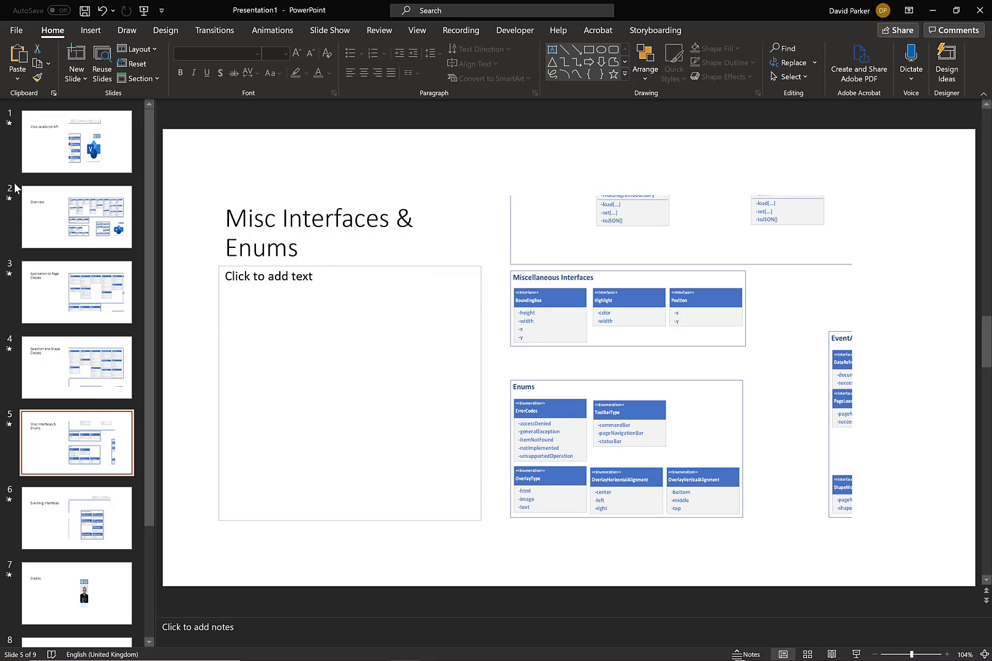
{"action": "left_click", "coordinate": [86, 162]}
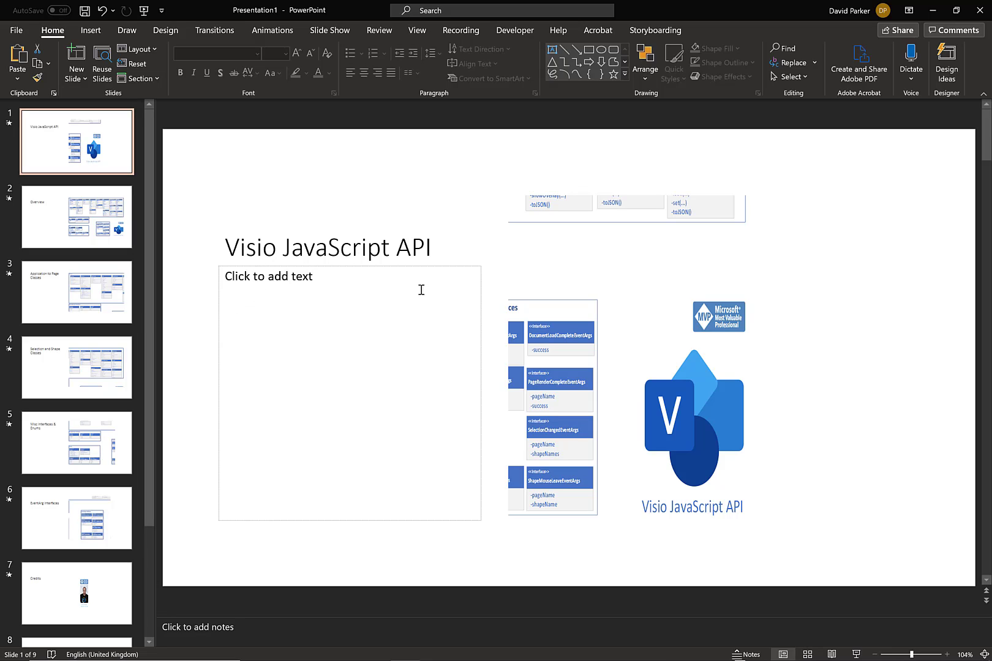
{"action": "left_click", "coordinate": [104, 239]}
{"action": "left_click", "coordinate": [83, 293]}
{"action": "left_click", "coordinate": [68, 355]}
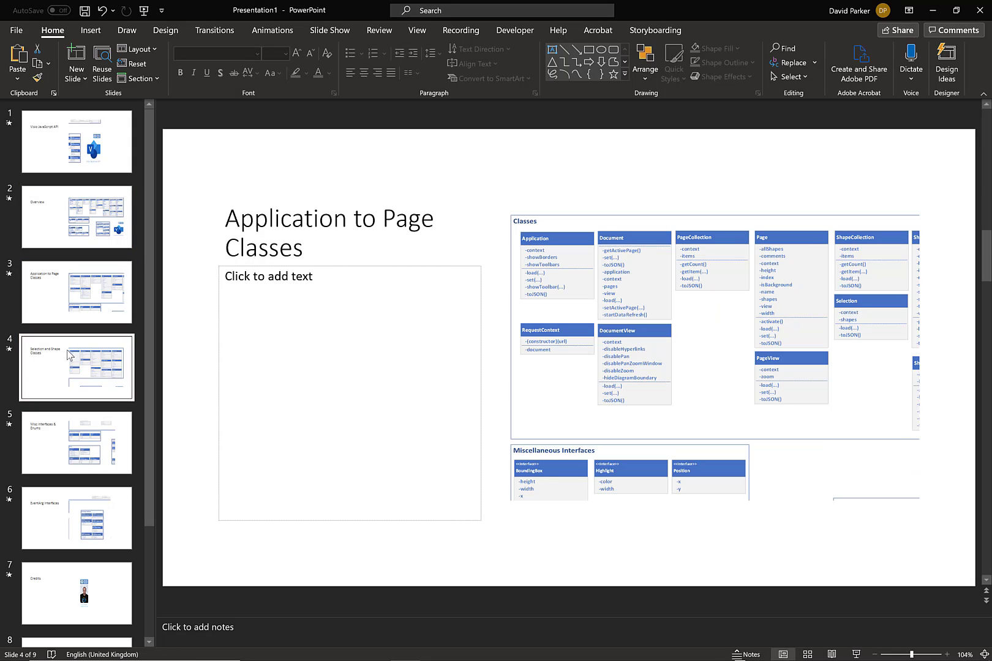
- Close the exported presentation without saving it
{"action": "left_click", "coordinate": [956, 11]}
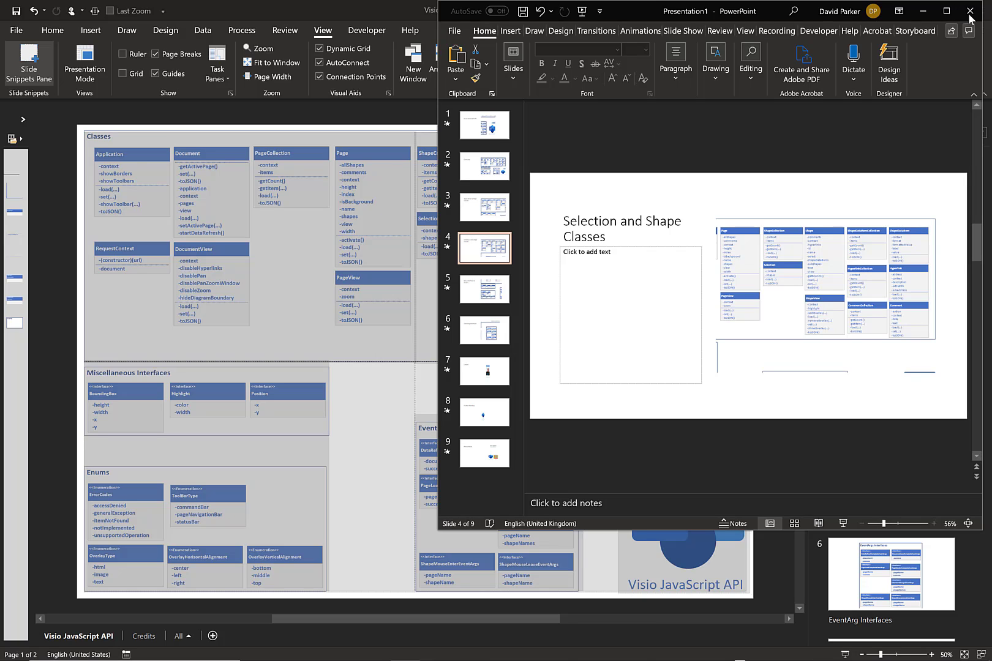
{"action": "left_click", "coordinate": [969, 13]}
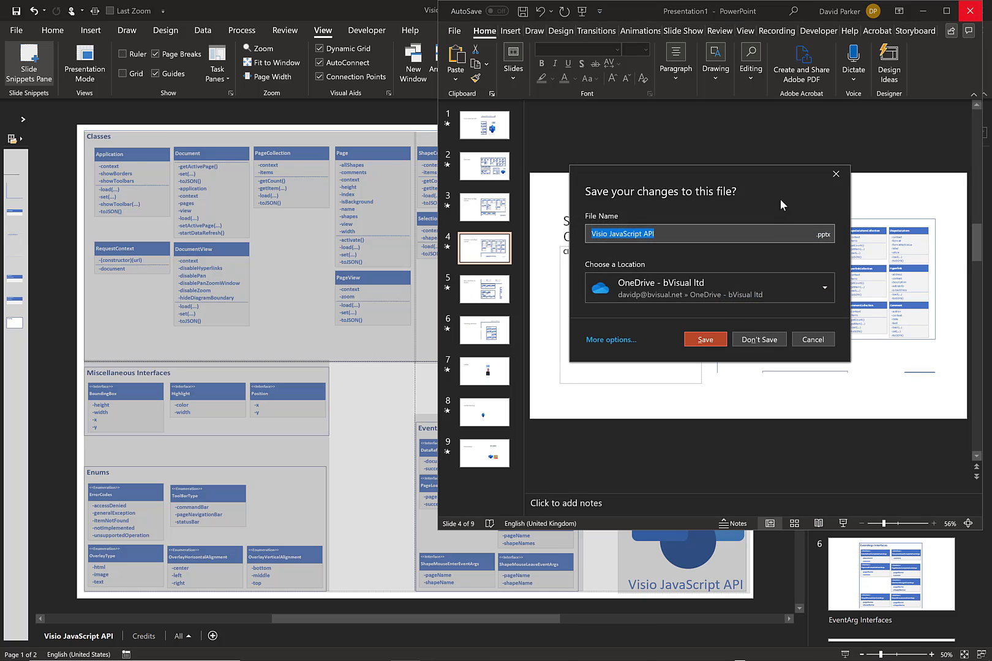
{"action": "left_click", "coordinate": [755, 341]}
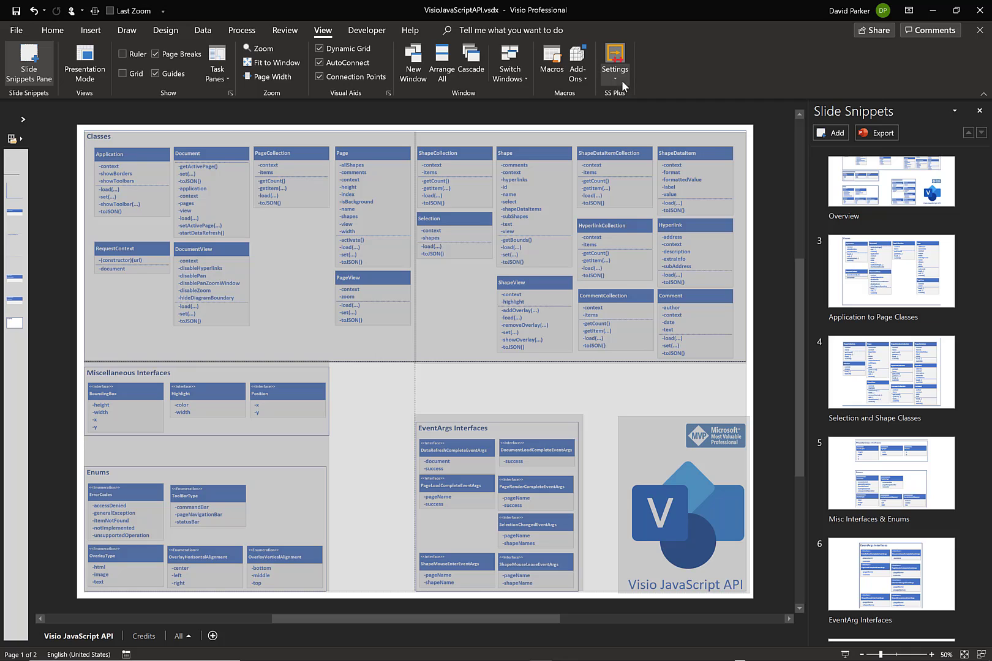
- Turn on automatically applying enhancements to PowerPoint in the SS Plus settings and browse the Smart Layout choices
{"action": "left_click", "coordinate": [620, 81]}
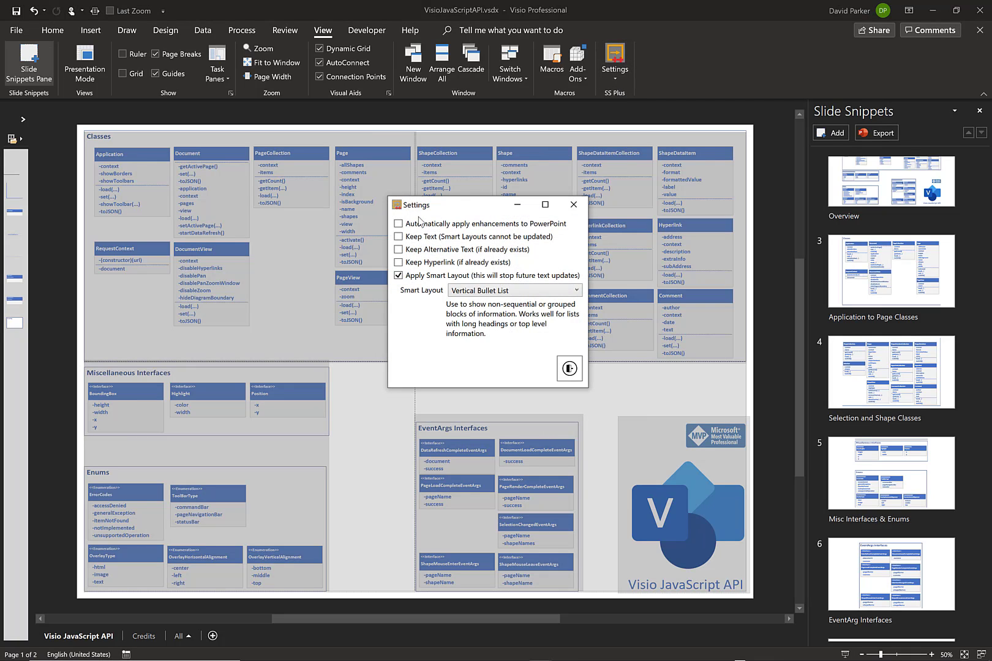
{"action": "left_click", "coordinate": [398, 224]}
{"action": "left_click", "coordinate": [499, 293]}
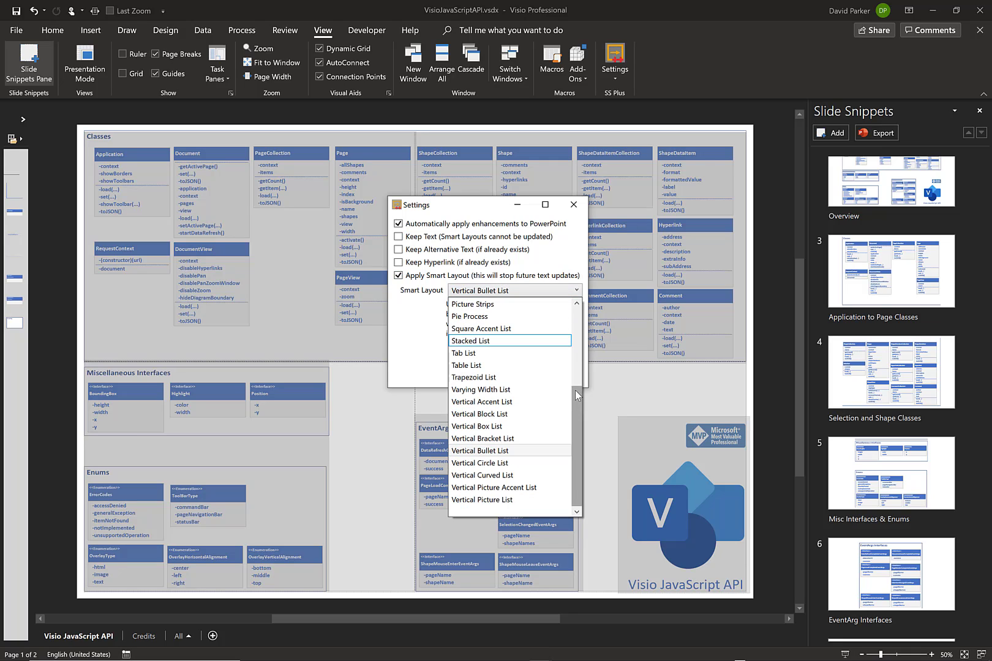
{"action": "left_click", "coordinate": [540, 256]}
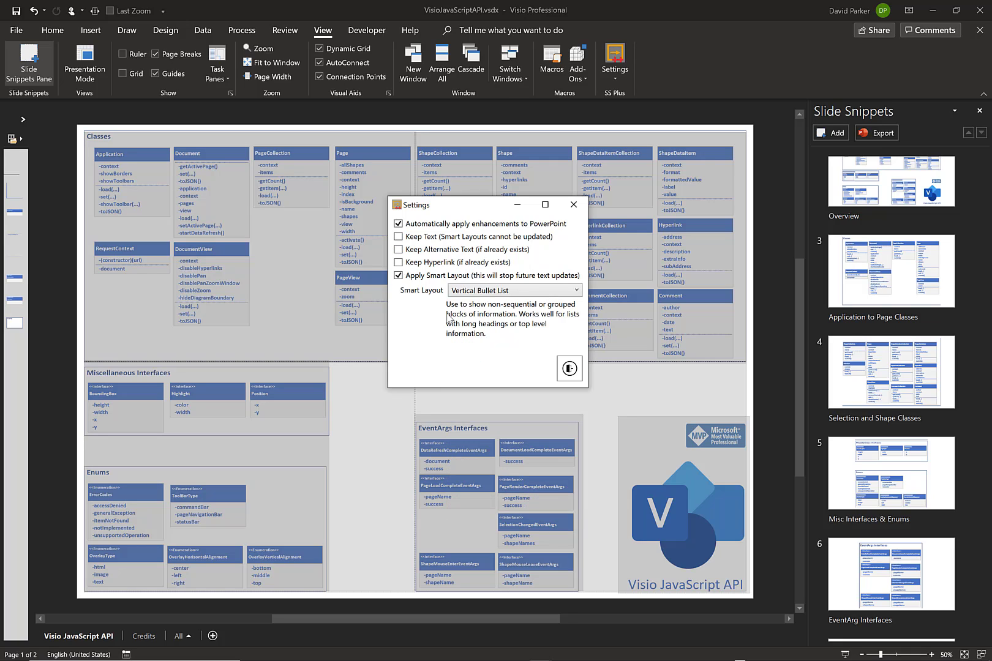
{"action": "left_click", "coordinate": [570, 370]}
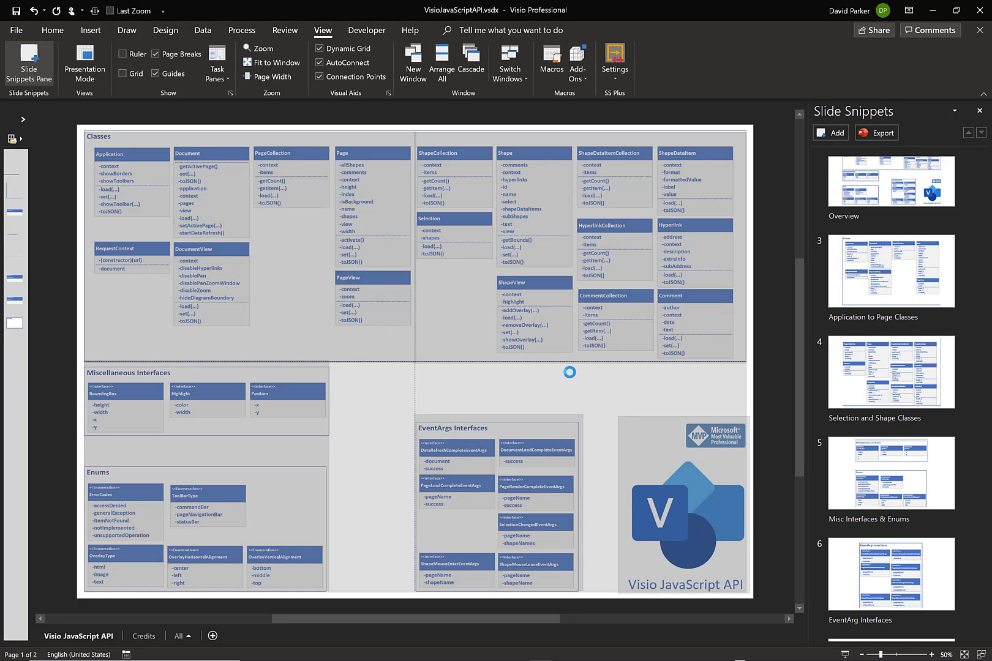
- Export the slide snippets to a new PowerPoint presentation and maximize its window
{"action": "left_click", "coordinate": [881, 135]}
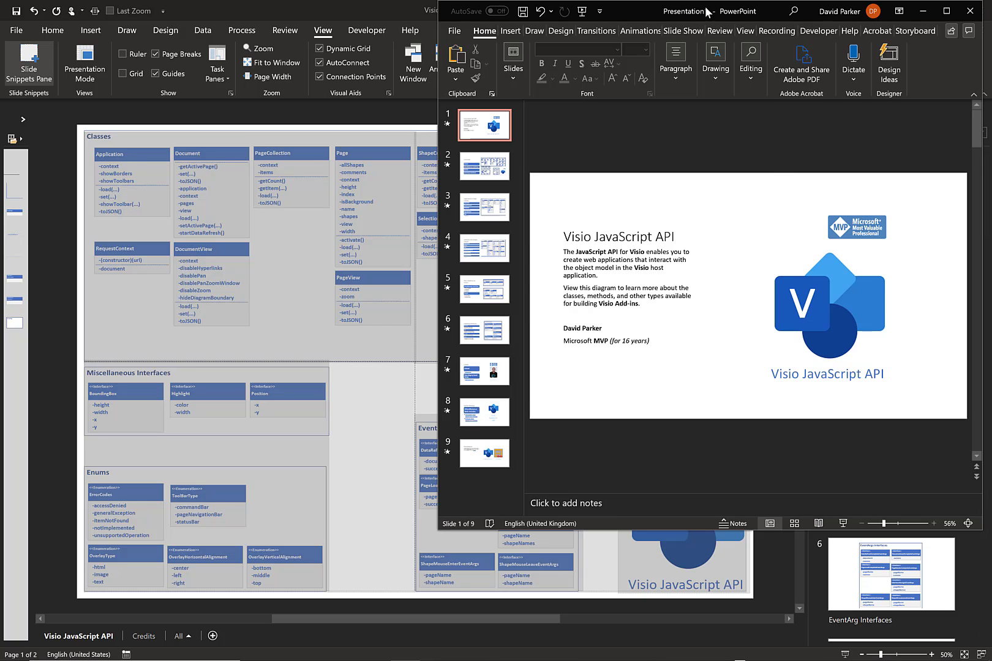
{"action": "left_click", "coordinate": [946, 11]}
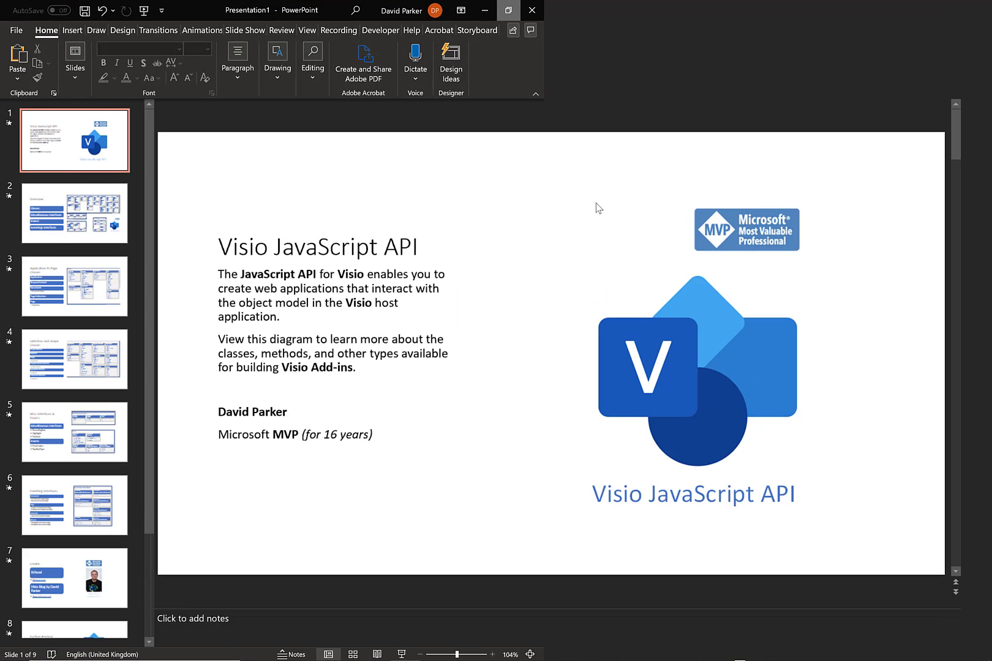
- Examine the smart layout lists and cropped diagram images on slides 2 to 7 of the enhanced presentation
{"action": "left_click", "coordinate": [83, 193]}
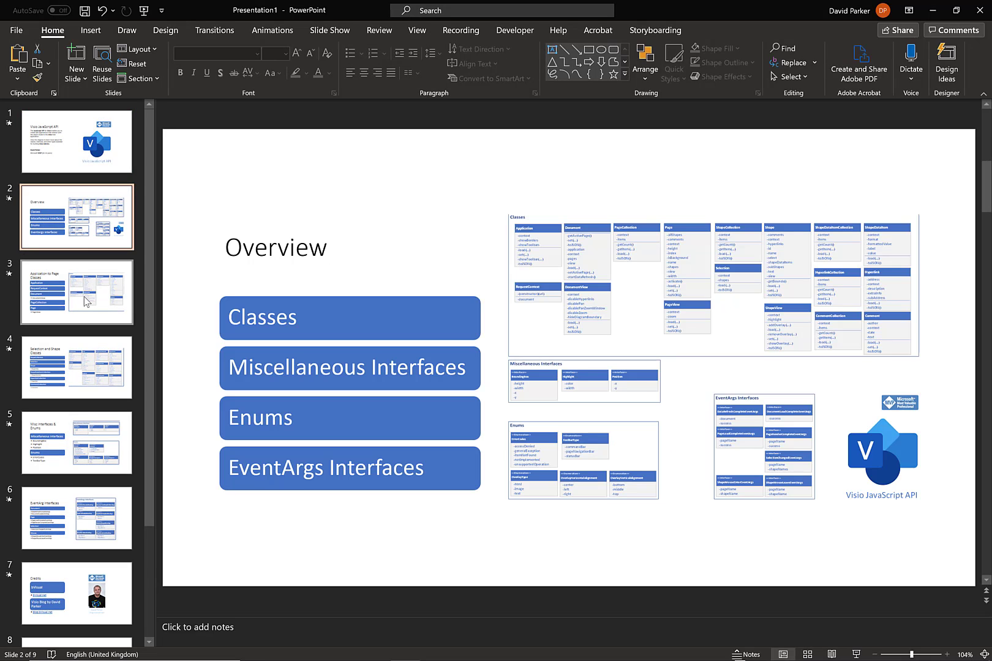
{"action": "left_click", "coordinate": [86, 302]}
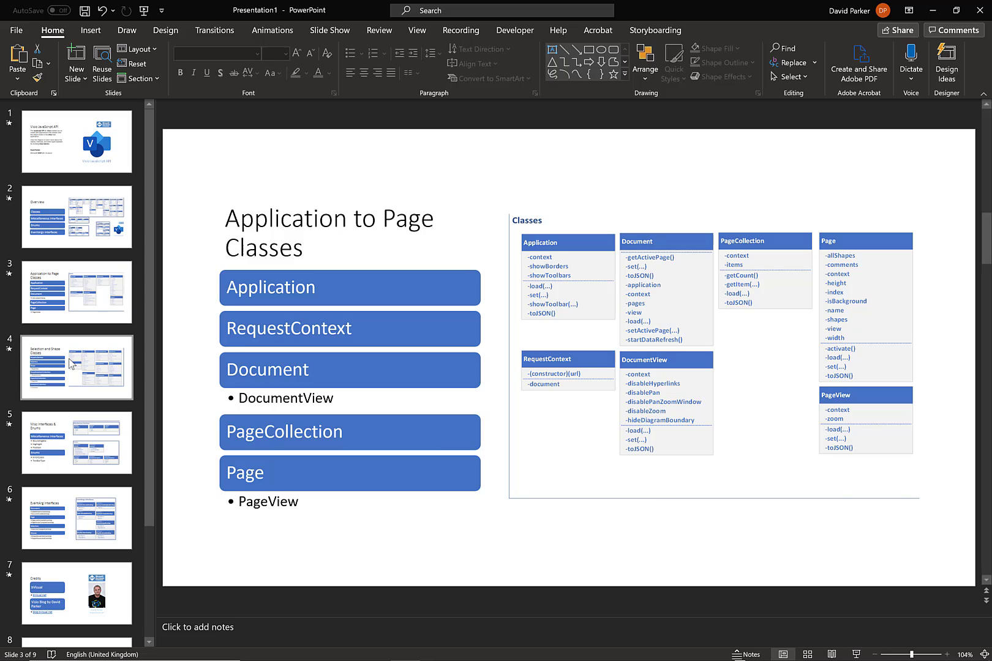
{"action": "left_click", "coordinate": [72, 364]}
{"action": "left_click", "coordinate": [68, 452]}
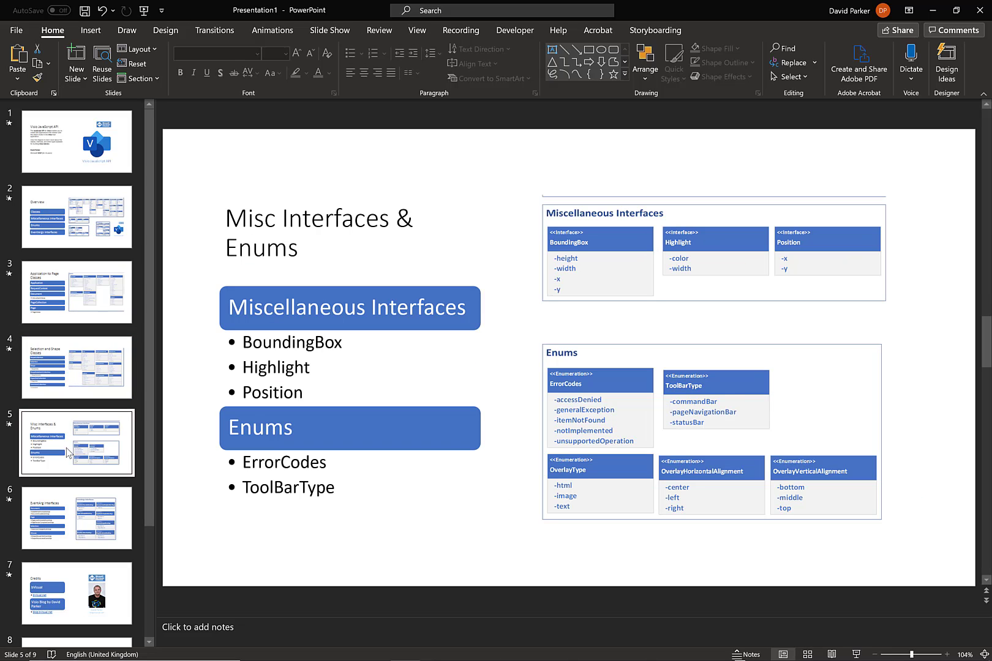
{"action": "left_click", "coordinate": [84, 533]}
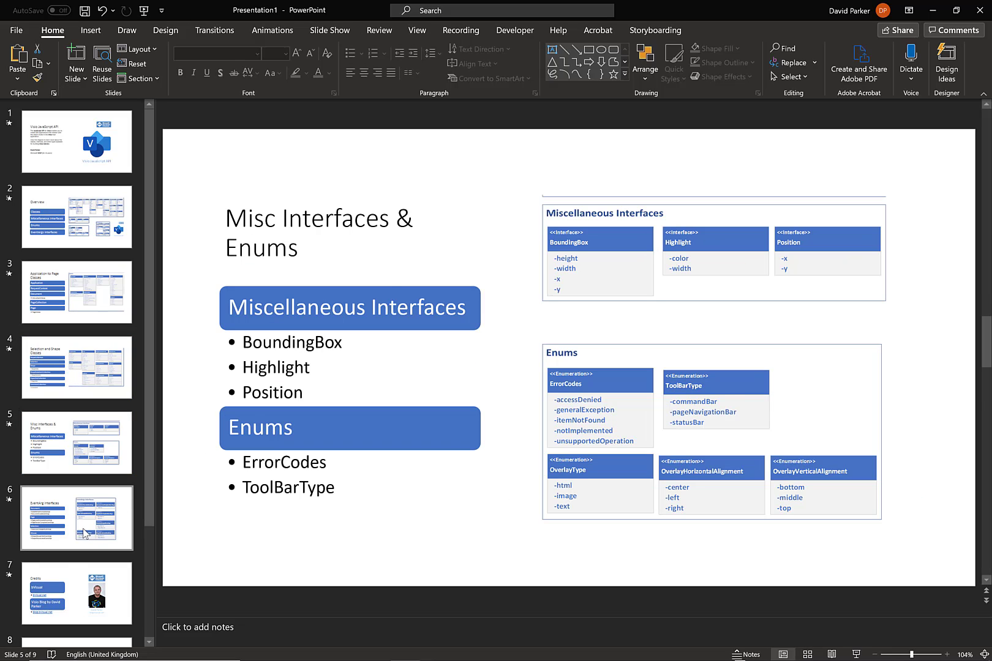
{"action": "left_click", "coordinate": [92, 575]}
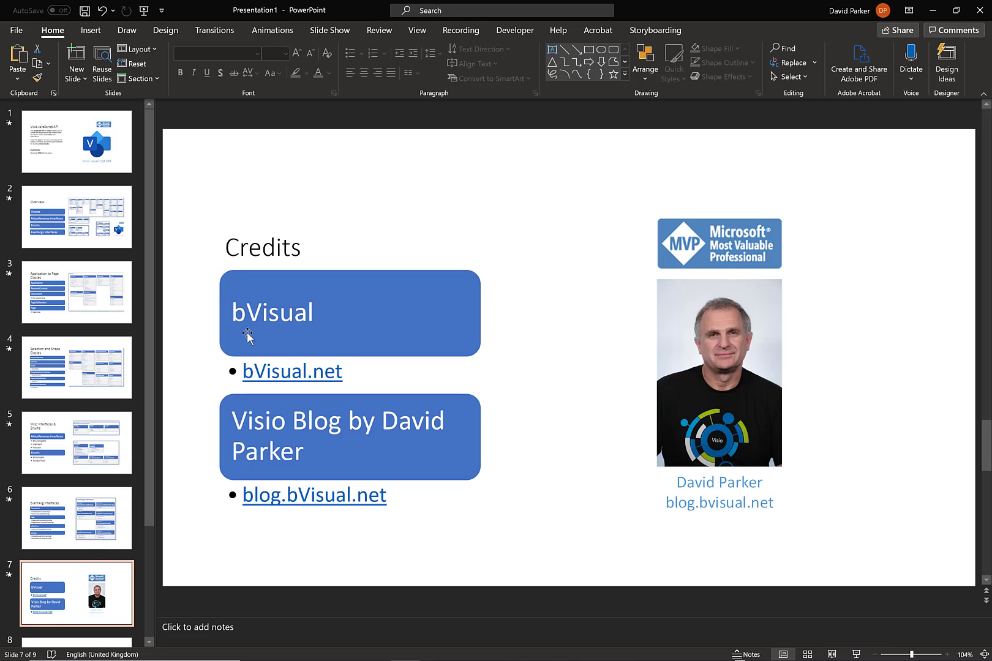
{"action": "left_click", "coordinate": [100, 242]}
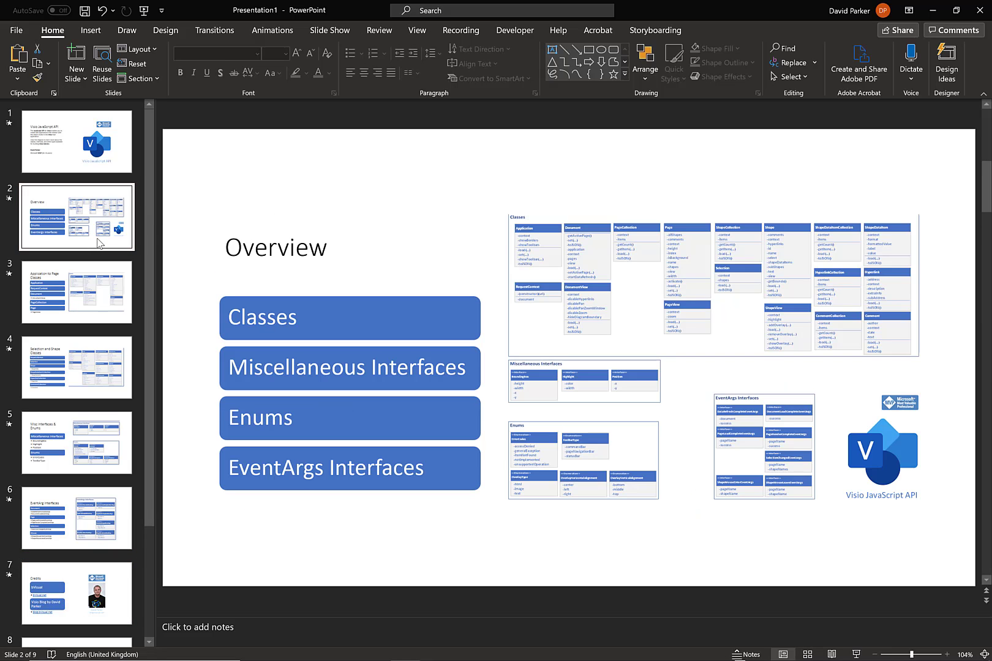
- Switch back to Visio and set the SS Plus Smart Layout to Vertical Curved List
{"action": "key", "text": "alt+Tab"}
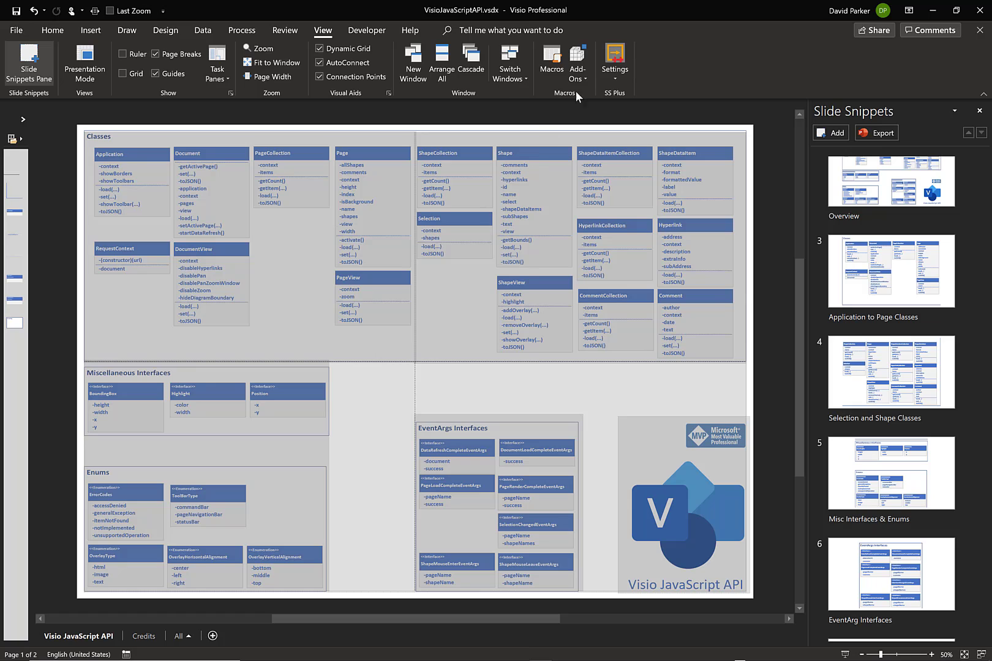
{"action": "left_click", "coordinate": [615, 57]}
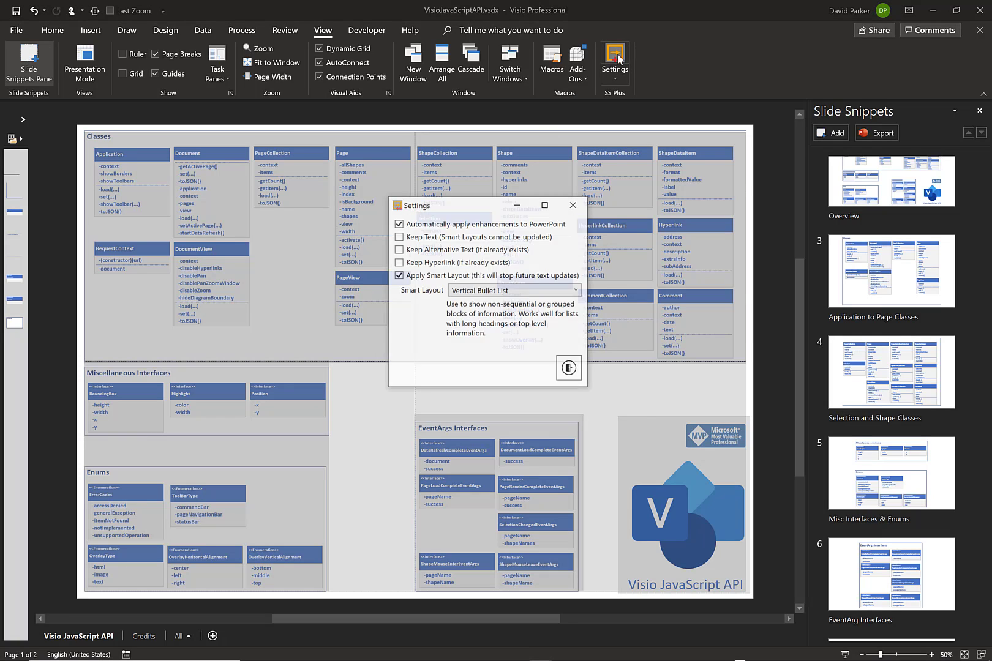
{"action": "left_click", "coordinate": [483, 293]}
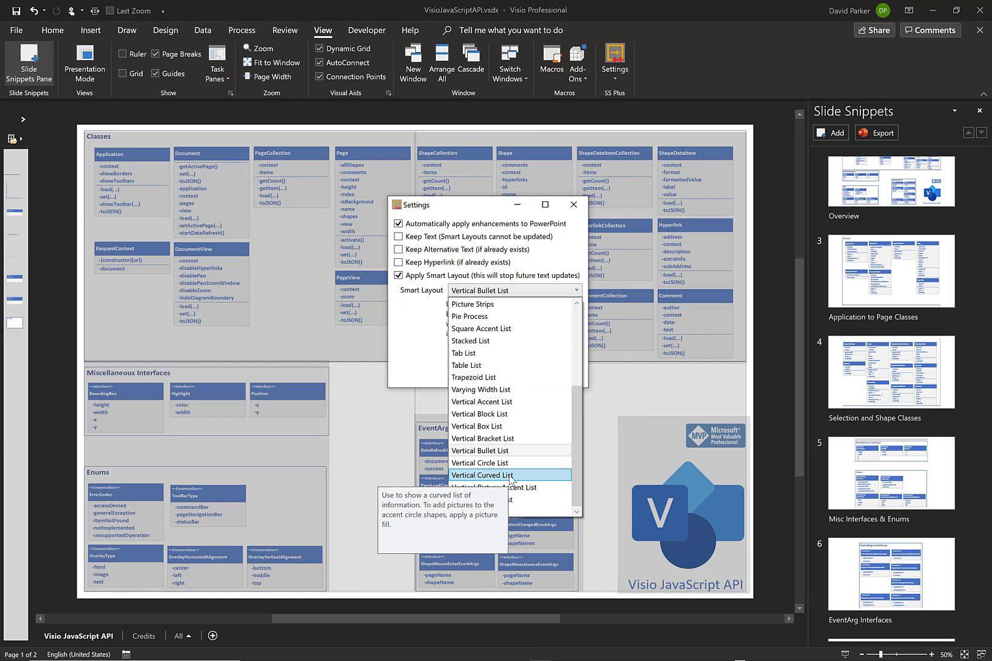
{"action": "left_click", "coordinate": [510, 476]}
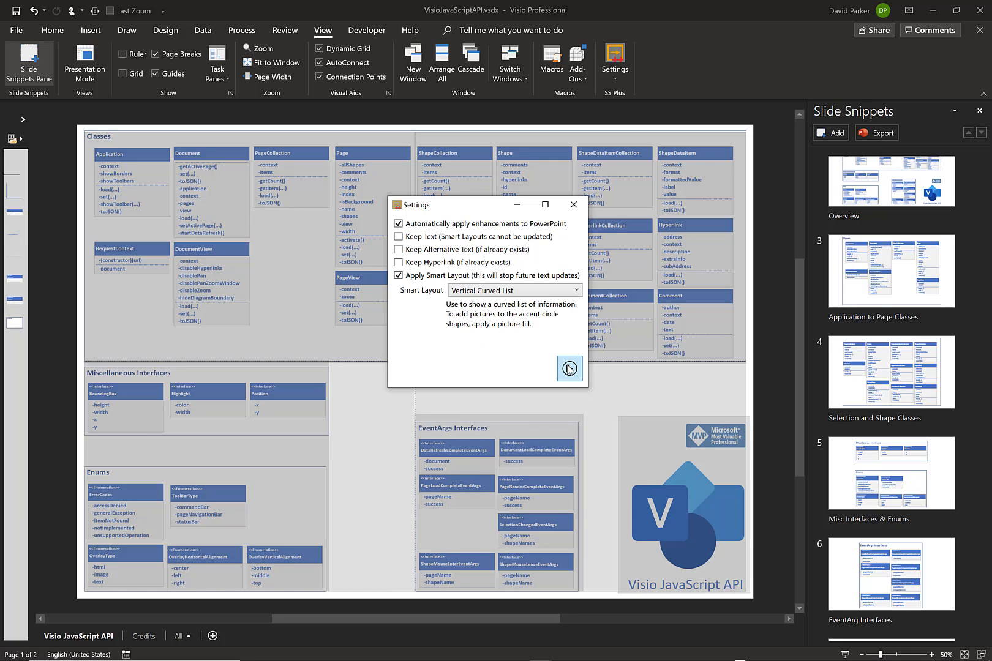
{"action": "left_click", "coordinate": [568, 369]}
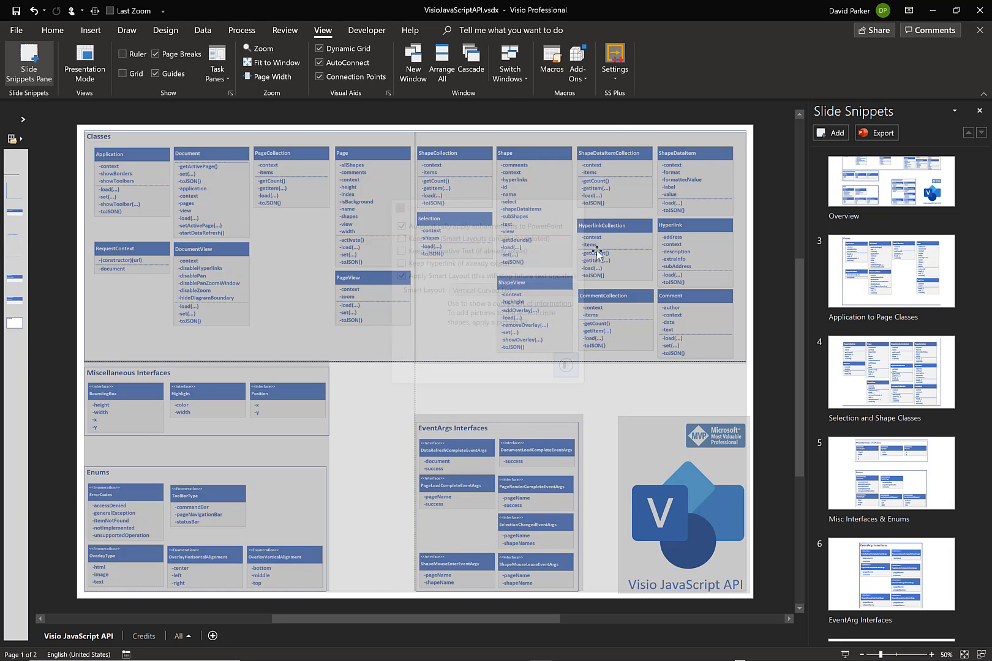
- Run Enhance Slides on the exported presentation and switch to PowerPoint to check the updated slides
{"action": "left_click", "coordinate": [615, 78]}
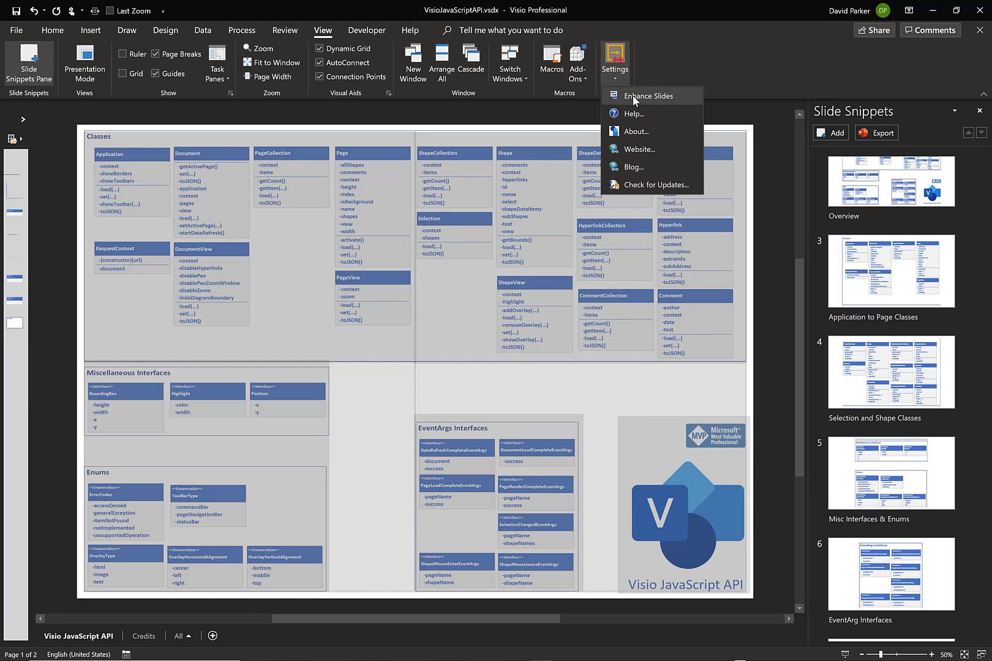
{"action": "left_click", "coordinate": [633, 96]}
{"action": "key", "text": "alt+Tab"}
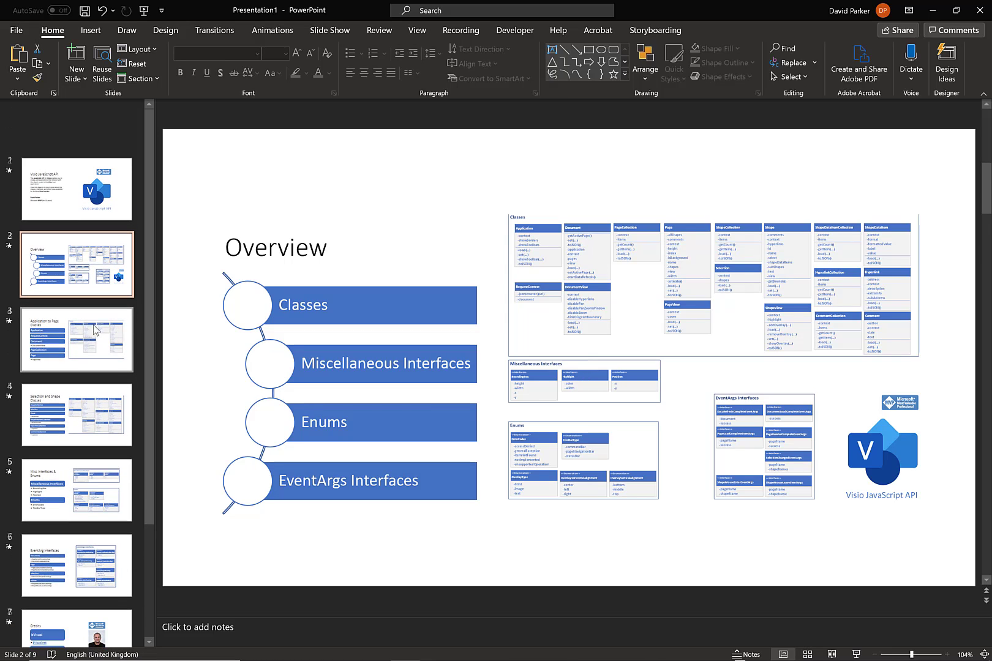
{"action": "scroll", "coordinate": [95, 325], "scroll_direction": "down", "scroll_amount": 1}
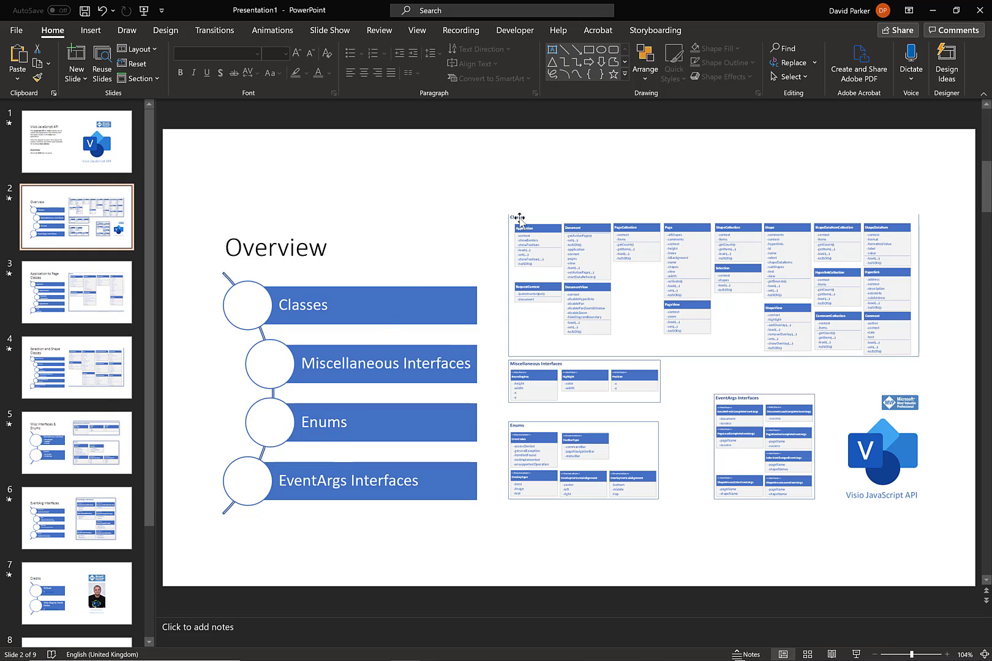
- Switch back to Visio and check the ScreenTip of the page-wide Overview snippet without changing it
{"action": "key", "text": "alt+Tab"}
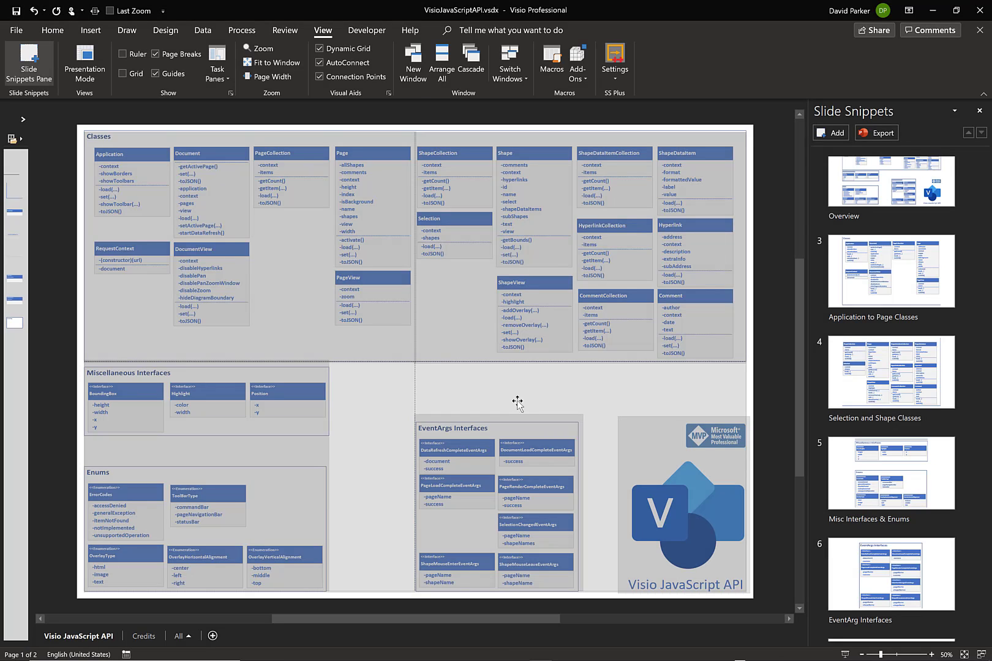
{"action": "left_click", "coordinate": [423, 303]}
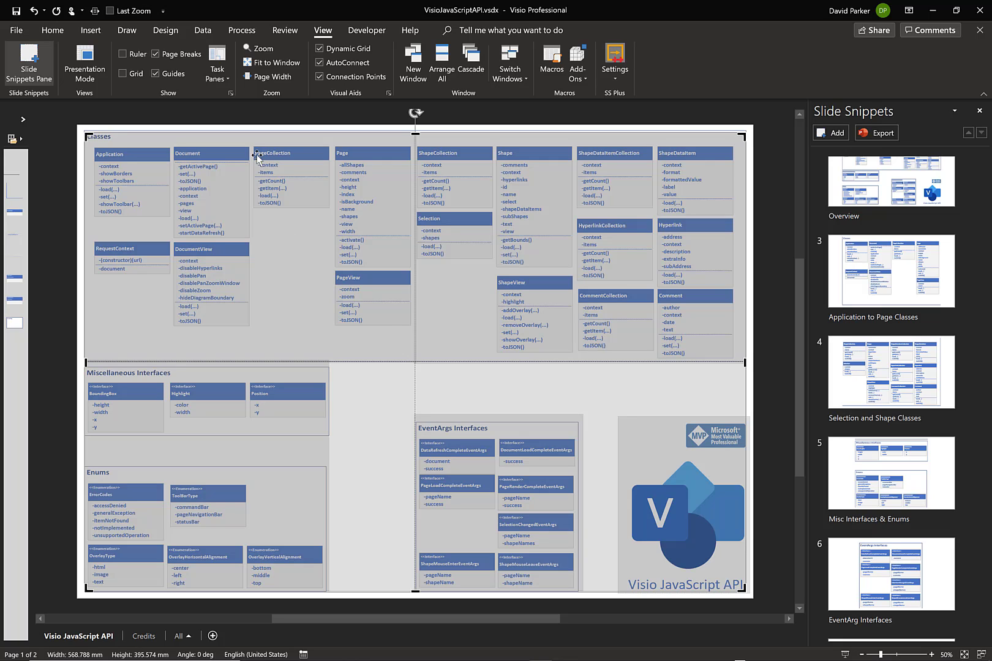
{"action": "left_click", "coordinate": [91, 31]}
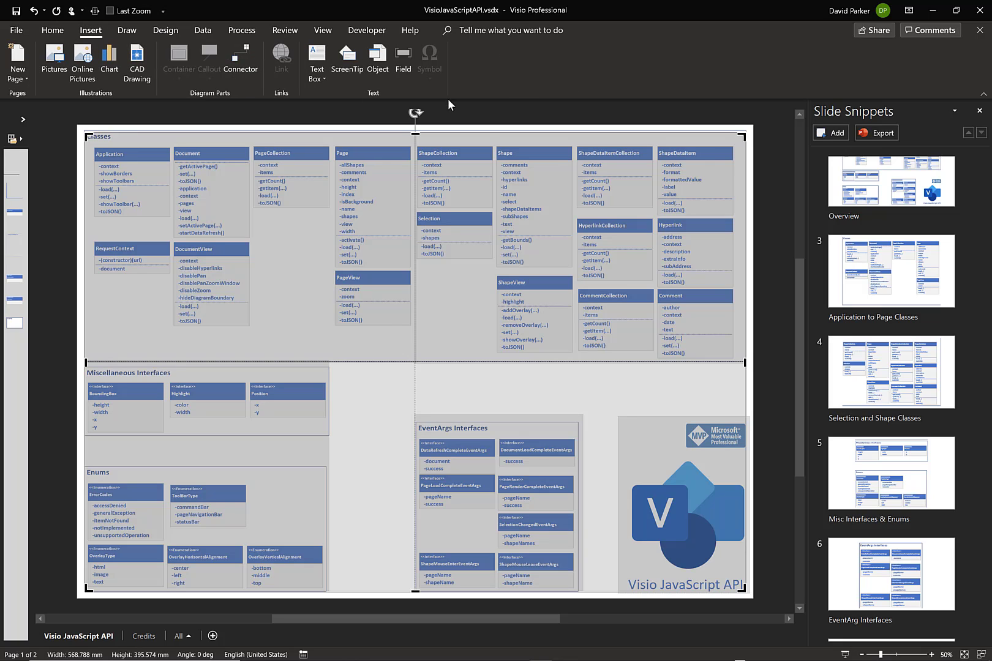
{"action": "left_click", "coordinate": [347, 58]}
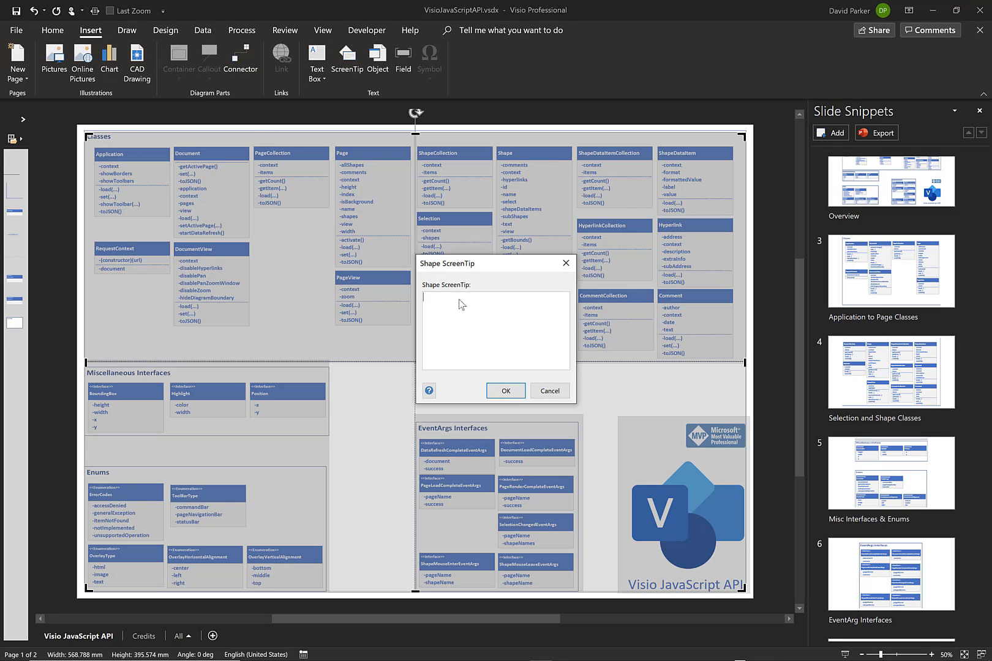
{"action": "left_click", "coordinate": [538, 392]}
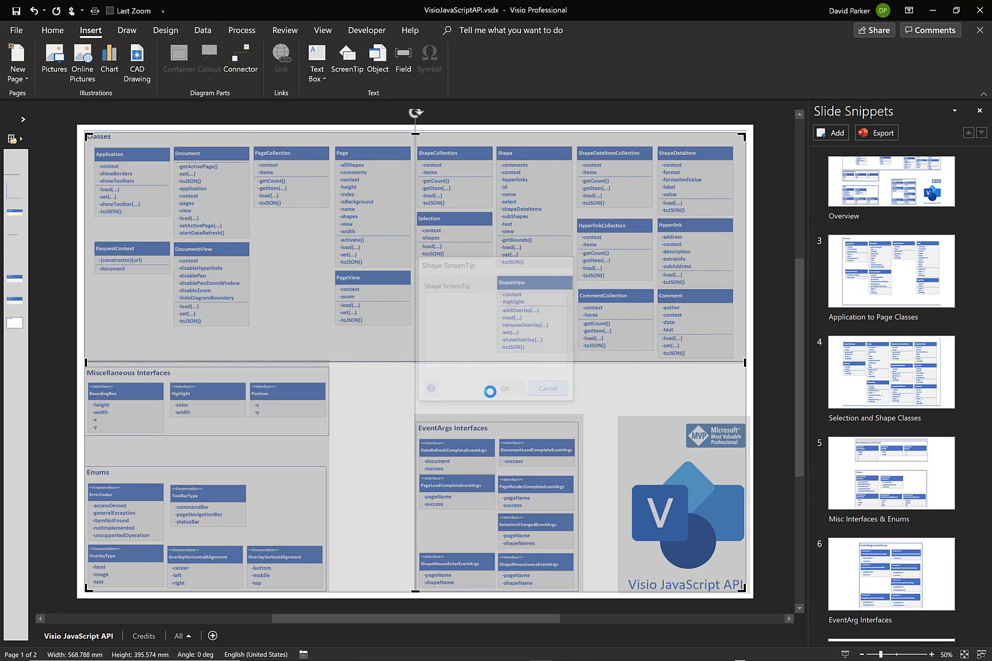
- Examine the Markdown formatting in the ScreenTip of the Visio JavaScript API logo snippet, leaving the text unchanged
{"action": "left_click", "coordinate": [635, 460]}
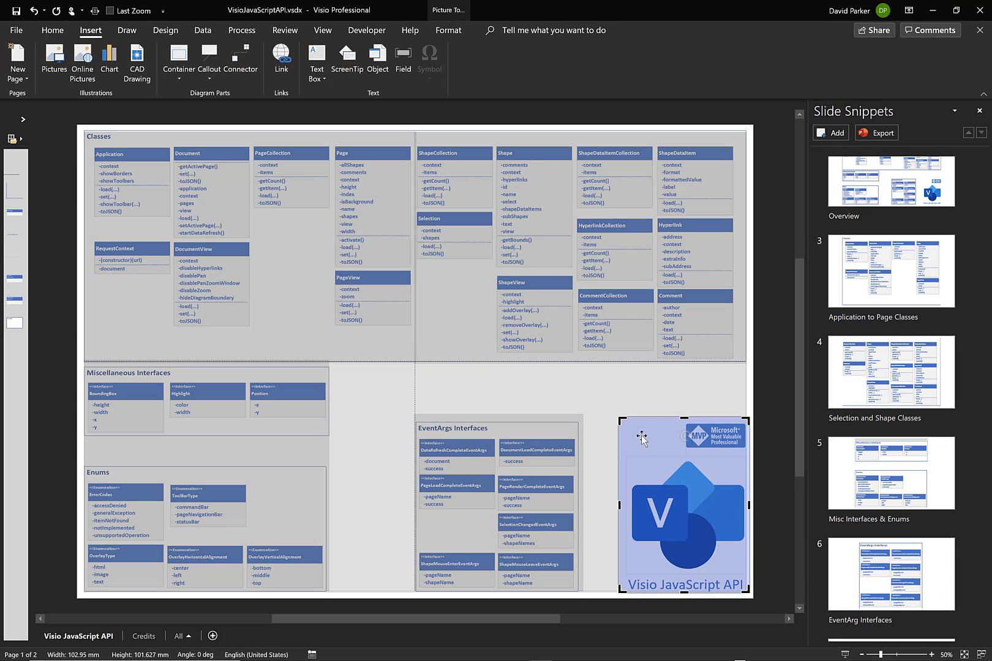
{"action": "left_click", "coordinate": [641, 438]}
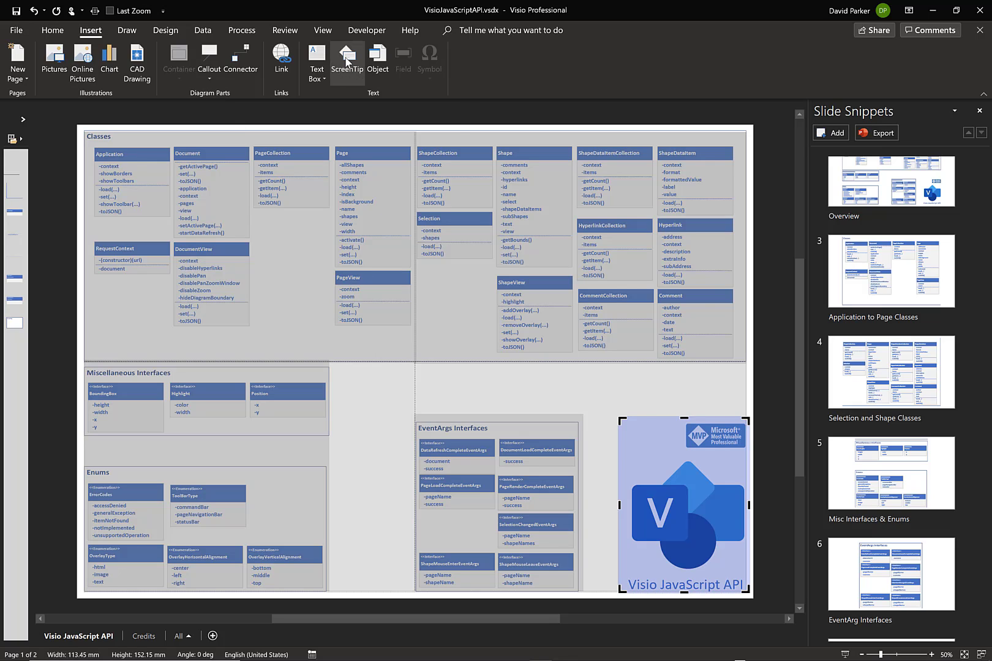
{"action": "left_click", "coordinate": [348, 59]}
{"action": "left_click", "coordinate": [494, 316]}
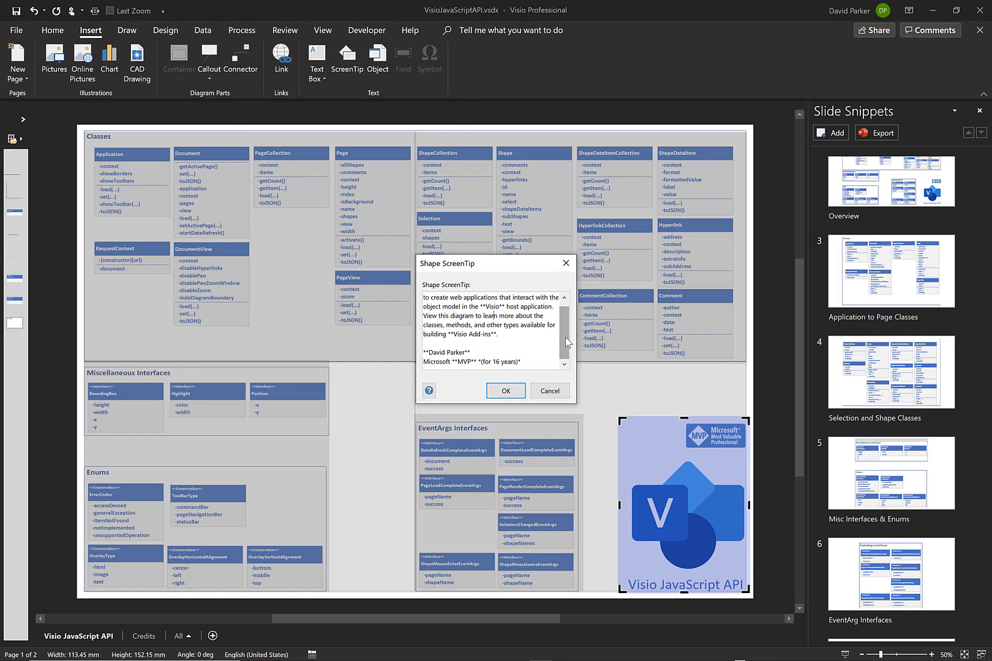
{"action": "scroll", "coordinate": [568, 342], "scroll_direction": "up", "scroll_amount": 1}
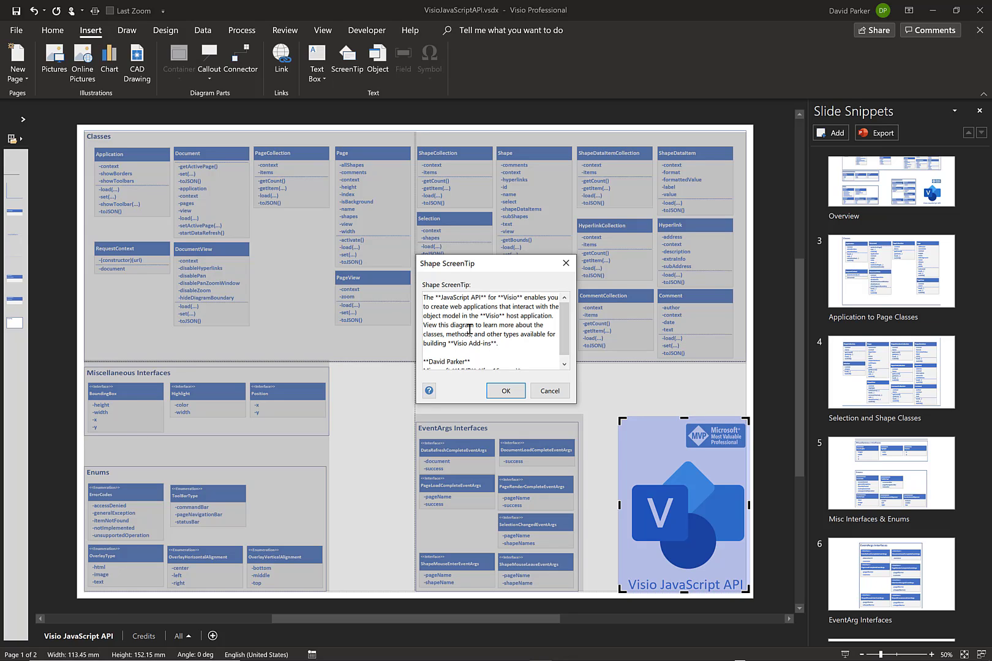
{"action": "left_click_drag", "start_coordinate": [474, 301], "coordinate": [488, 298]}
{"action": "scroll", "coordinate": [560, 358], "scroll_direction": "down", "scroll_amount": 1}
{"action": "left_click", "coordinate": [488, 366]}
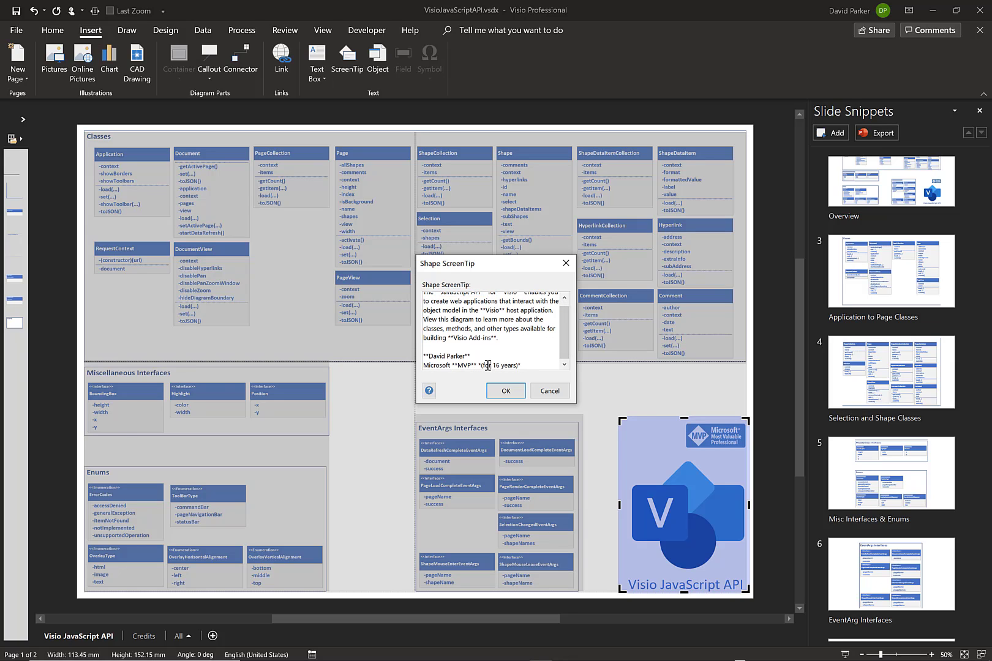
{"action": "left_click_drag", "start_coordinate": [480, 365], "coordinate": [524, 365]}
{"action": "left_click", "coordinate": [551, 392]}
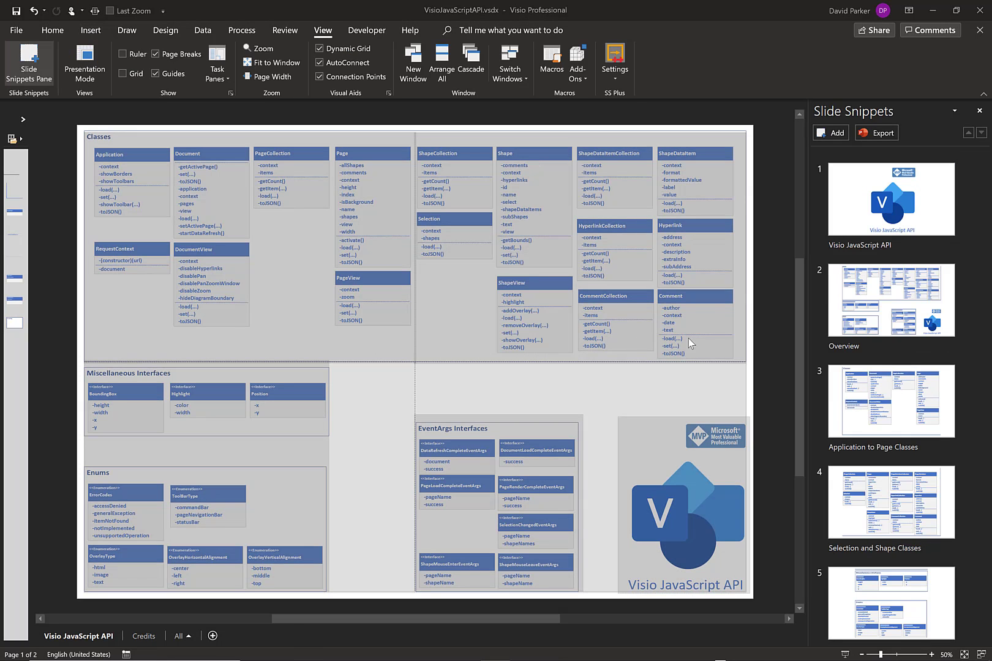
- Open the Slide Snippet Hyperlink of the Visio JavaScript API logo snippet and preview its linked web page in an enlarged dialog
{"action": "left_click", "coordinate": [646, 432]}
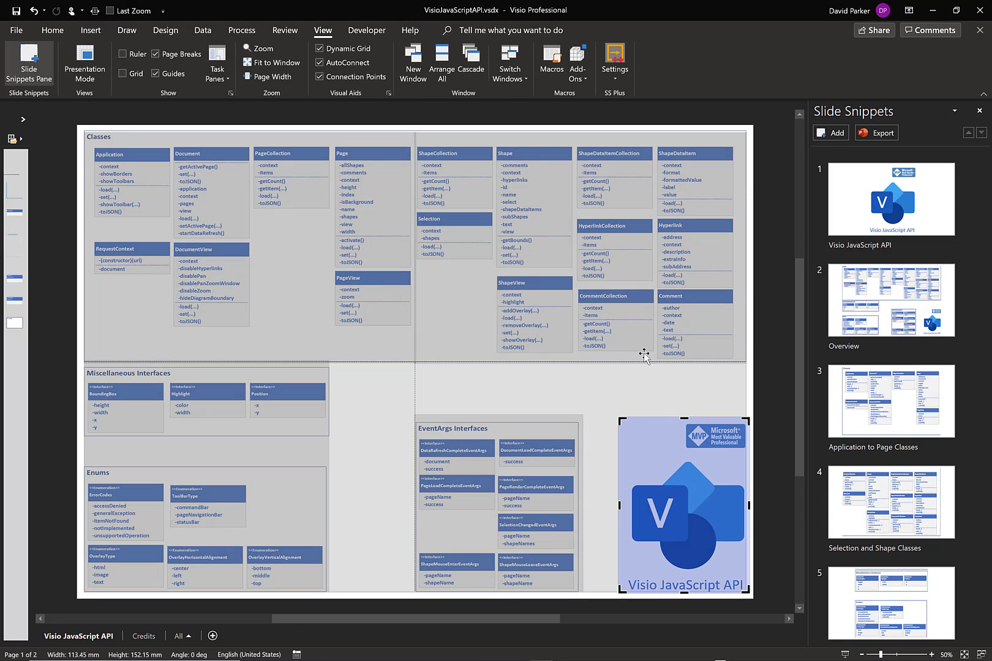
{"action": "left_click", "coordinate": [615, 63]}
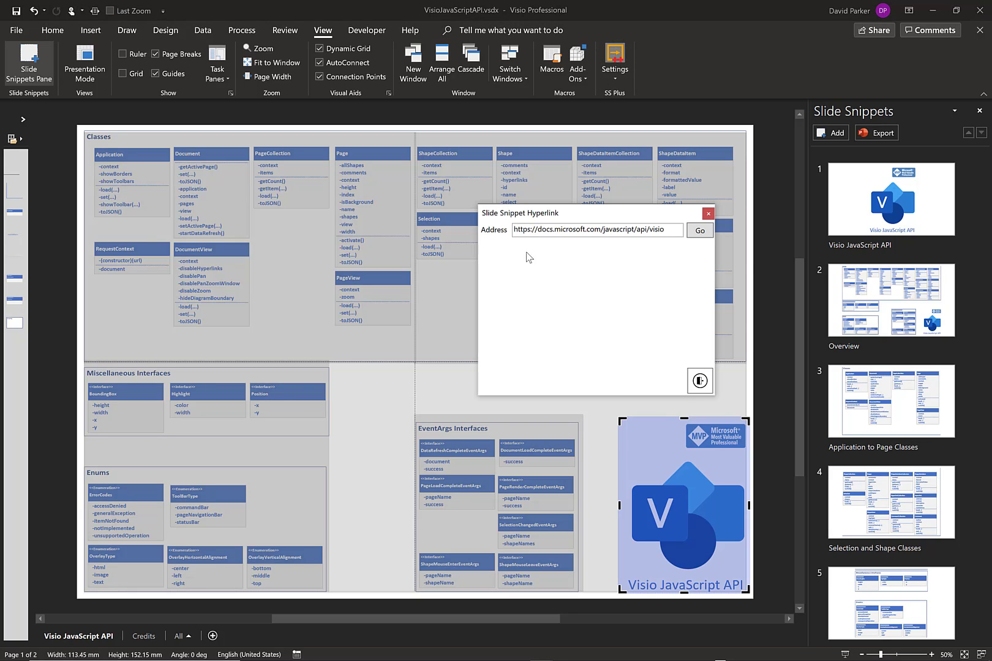
{"action": "left_click", "coordinate": [524, 229]}
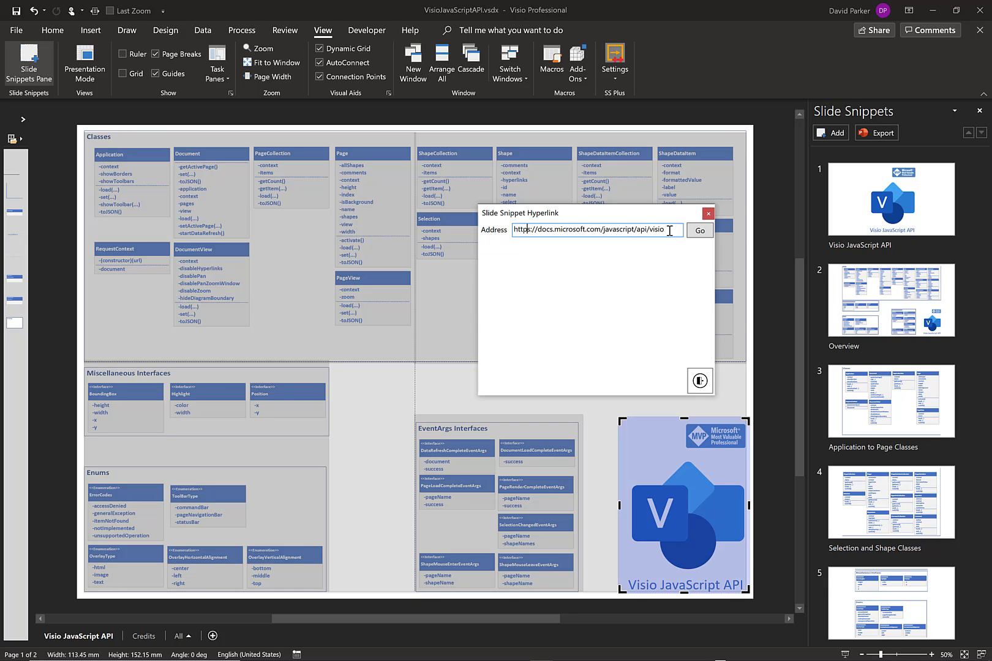
{"action": "left_click_drag", "start_coordinate": [669, 230], "coordinate": [490, 231]}
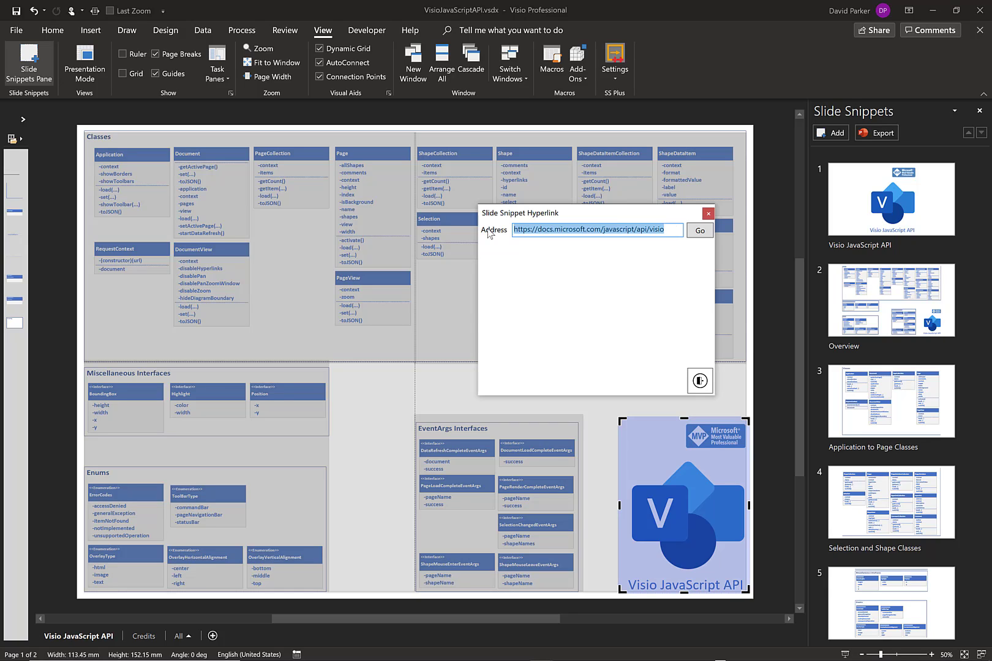
{"action": "left_click", "coordinate": [701, 232]}
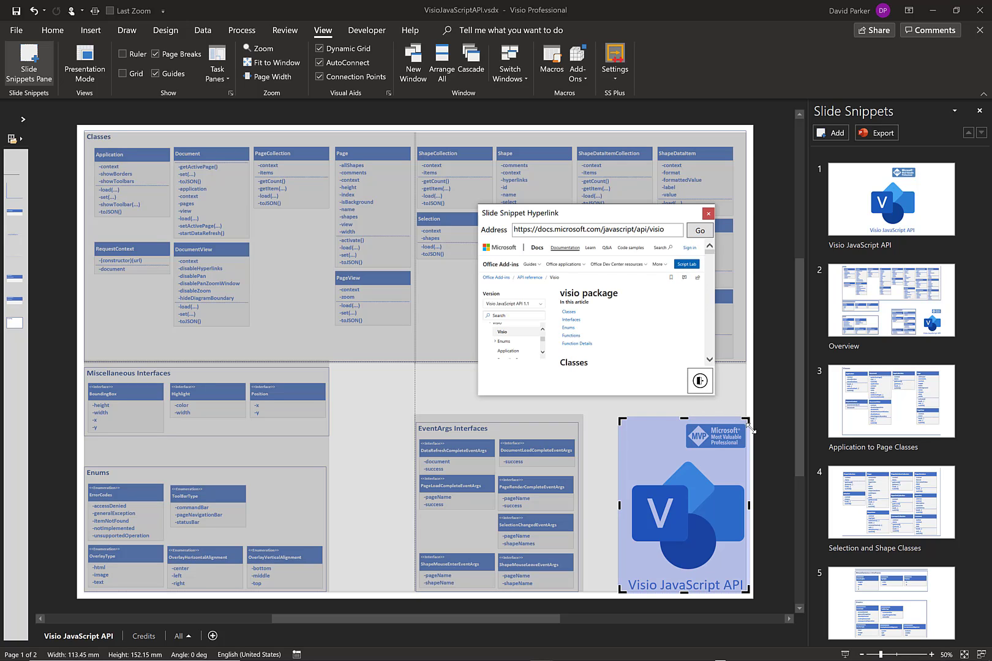
{"action": "left_click_drag", "start_coordinate": [751, 430], "coordinate": [789, 488]}
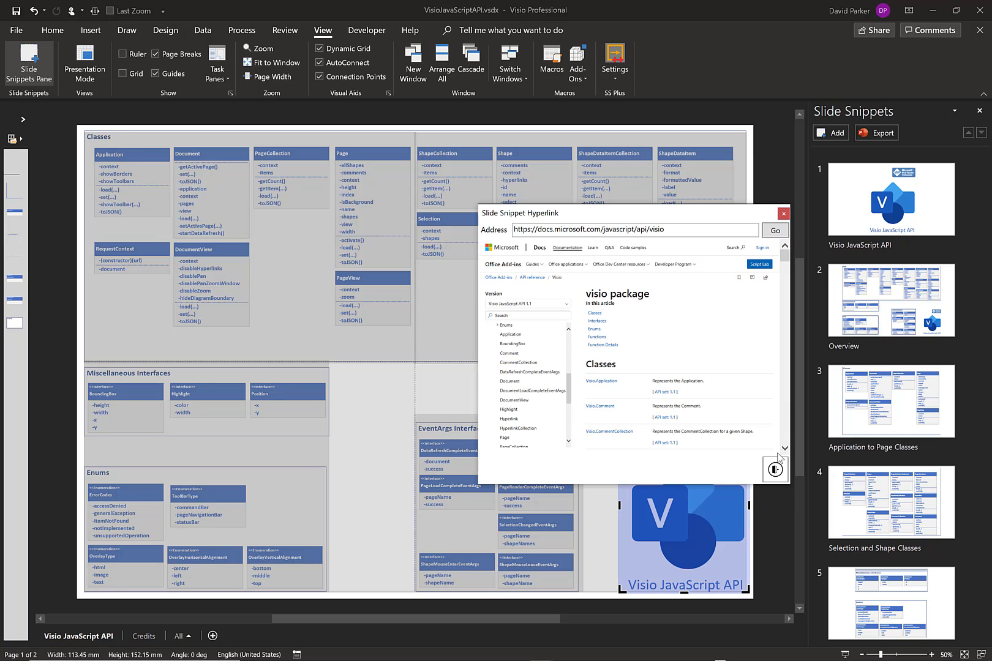
{"action": "left_click", "coordinate": [775, 470]}
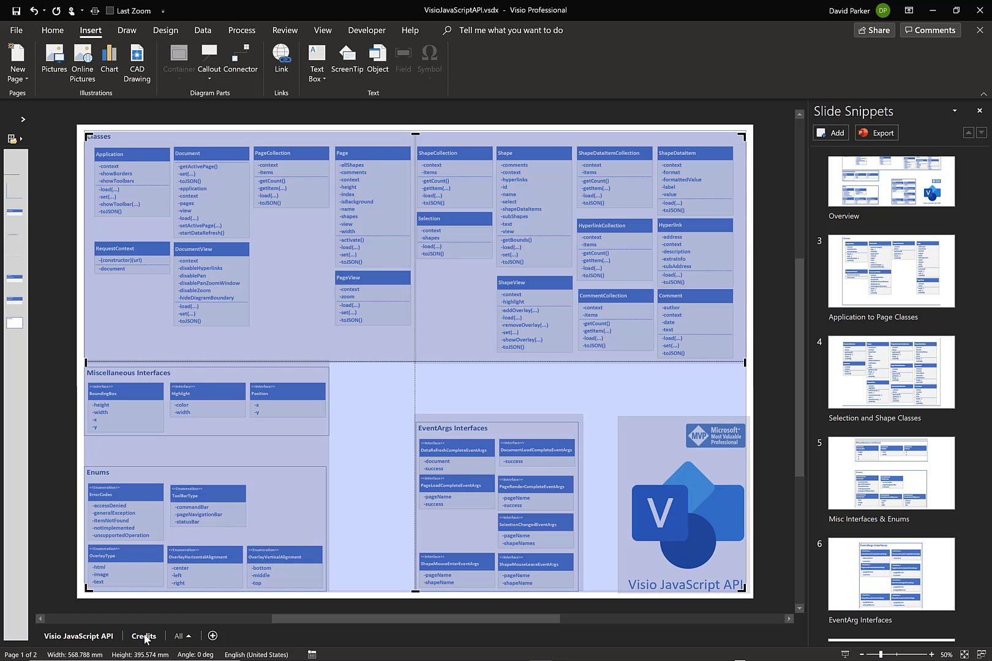
- Examine the bulleted link syntax in the ScreenTip of the profile photo snippet on the Credits page, leaving it unchanged
{"action": "left_click", "coordinate": [143, 634]}
{"action": "left_click", "coordinate": [381, 402]}
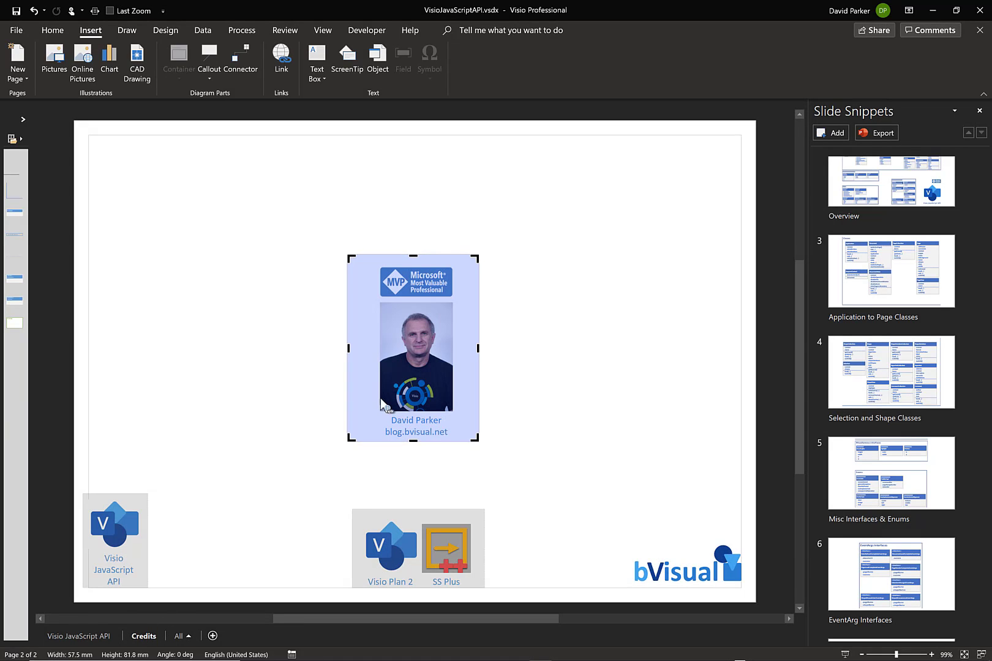
{"action": "left_click", "coordinate": [347, 62]}
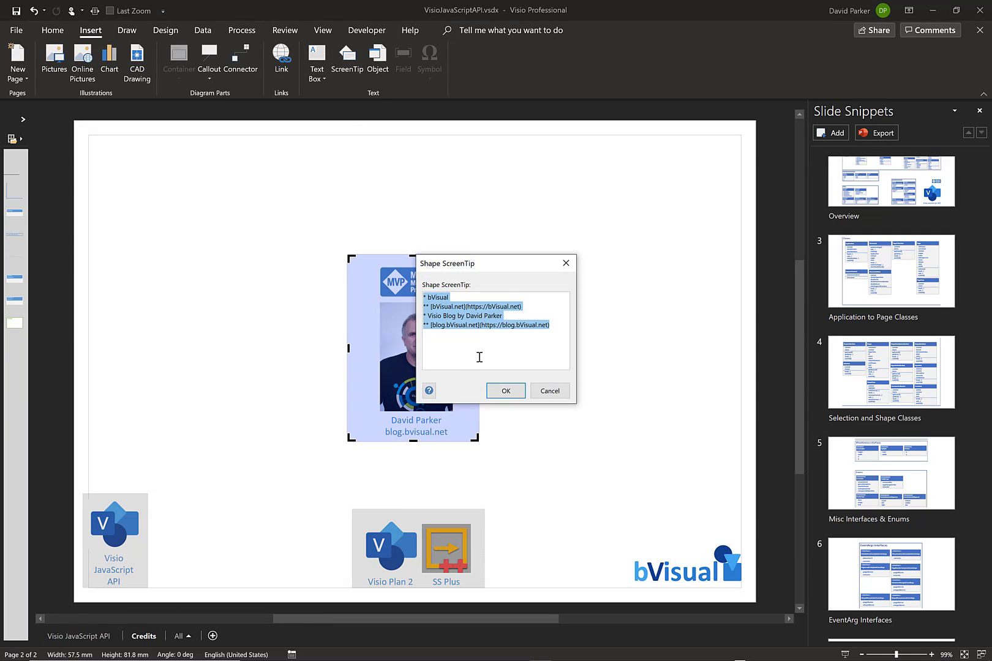
{"action": "left_click", "coordinate": [484, 325]}
{"action": "left_click_drag", "start_coordinate": [431, 325], "coordinate": [544, 325]}
{"action": "left_click", "coordinate": [517, 325]}
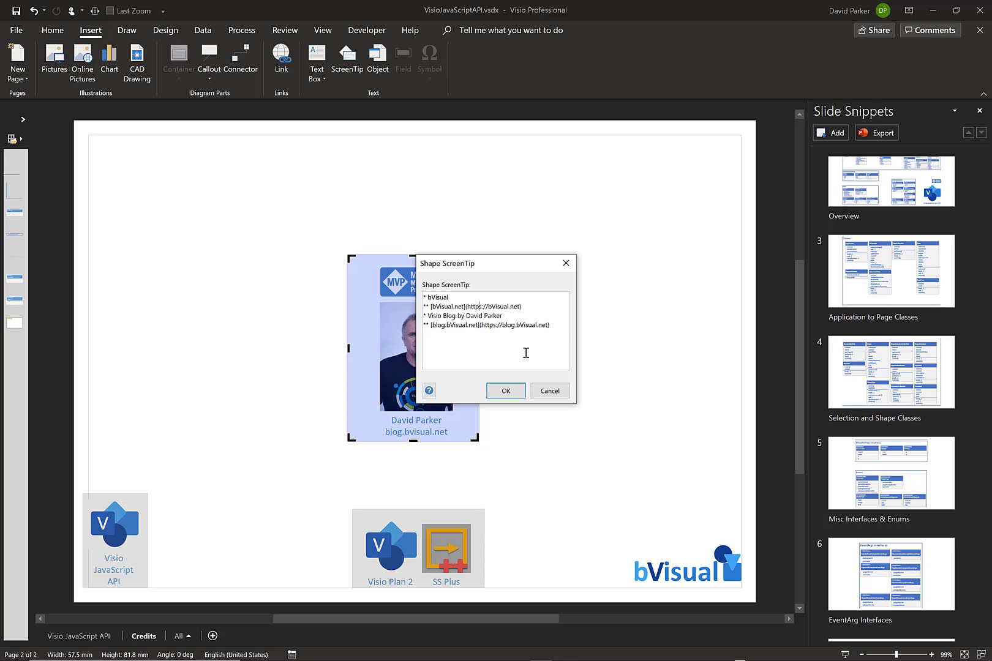
{"action": "left_click", "coordinate": [549, 391]}
{"action": "left_click", "coordinate": [607, 362]}
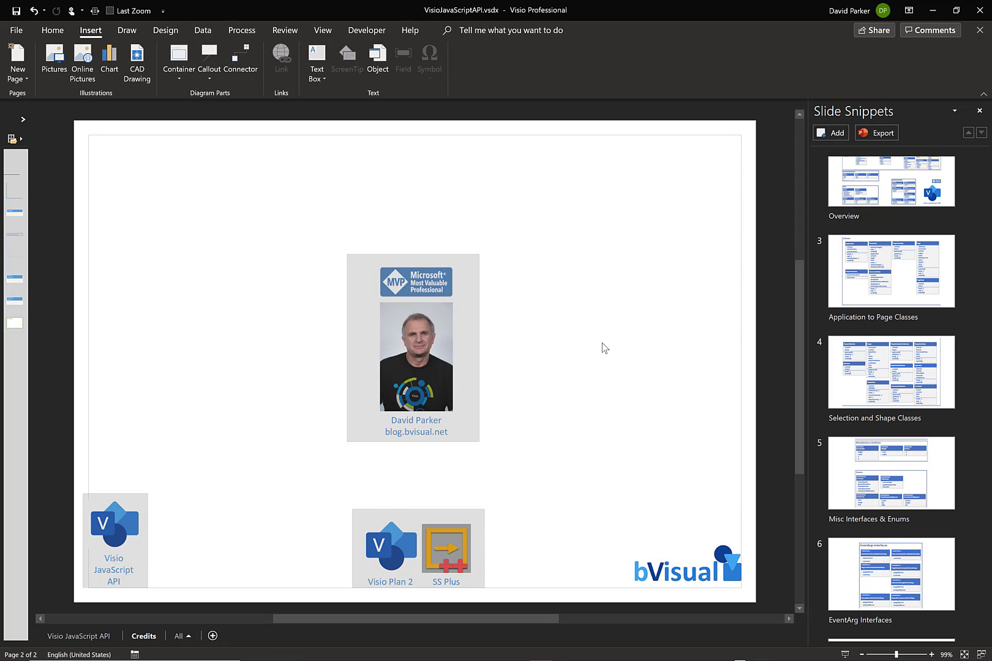
- Return to the Visio JavaScript API page and set the SS Plus Smart Layout to Vertical Block List
{"action": "left_click", "coordinate": [86, 634]}
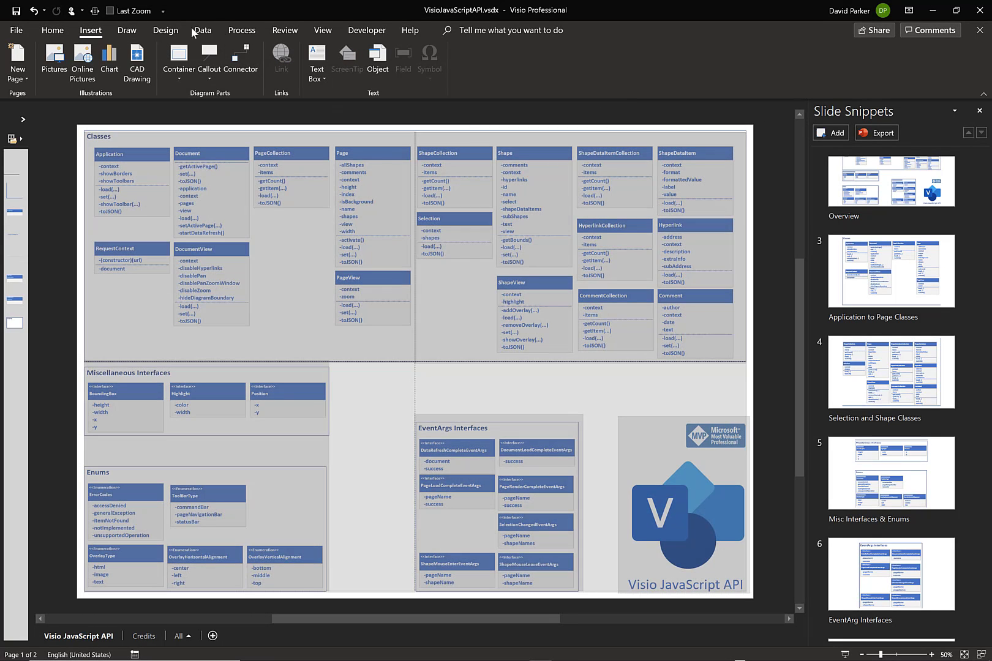
{"action": "left_click", "coordinate": [321, 32]}
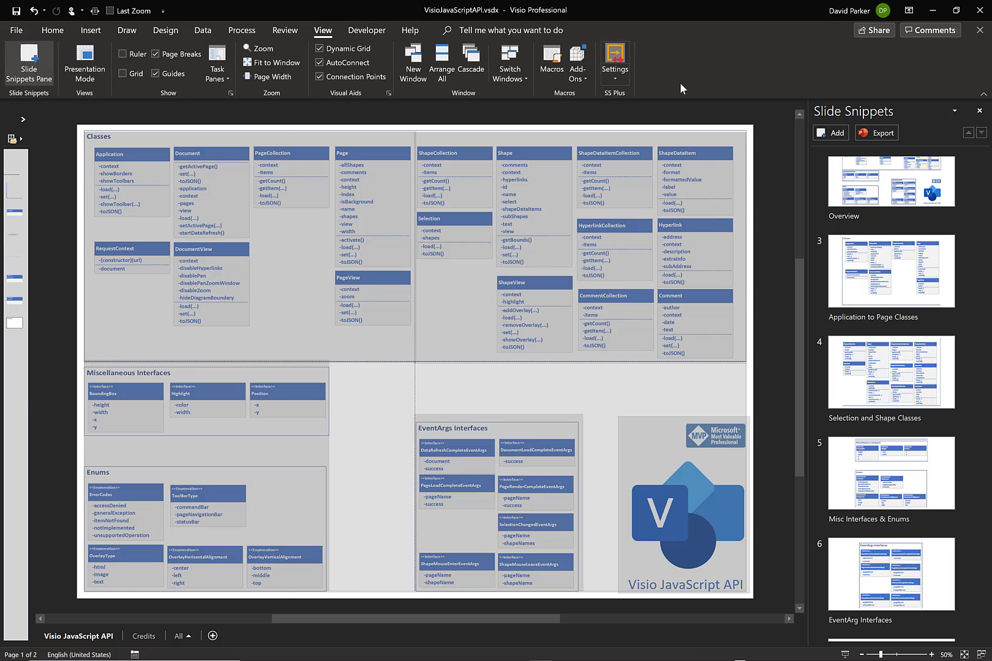
{"action": "left_click", "coordinate": [614, 78]}
{"action": "left_click", "coordinate": [612, 67]}
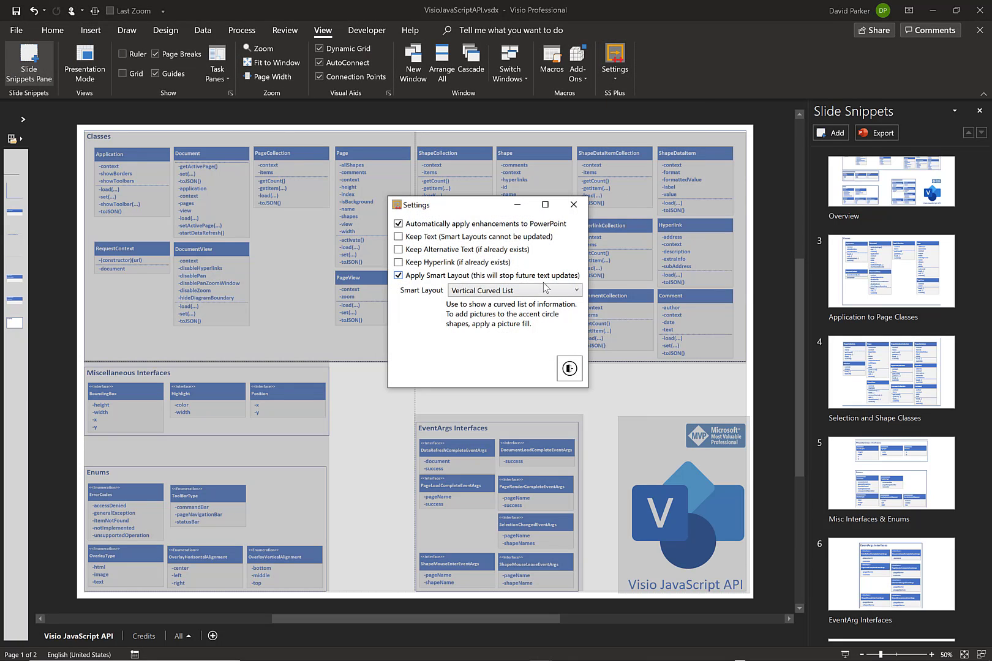
{"action": "left_click", "coordinate": [530, 290]}
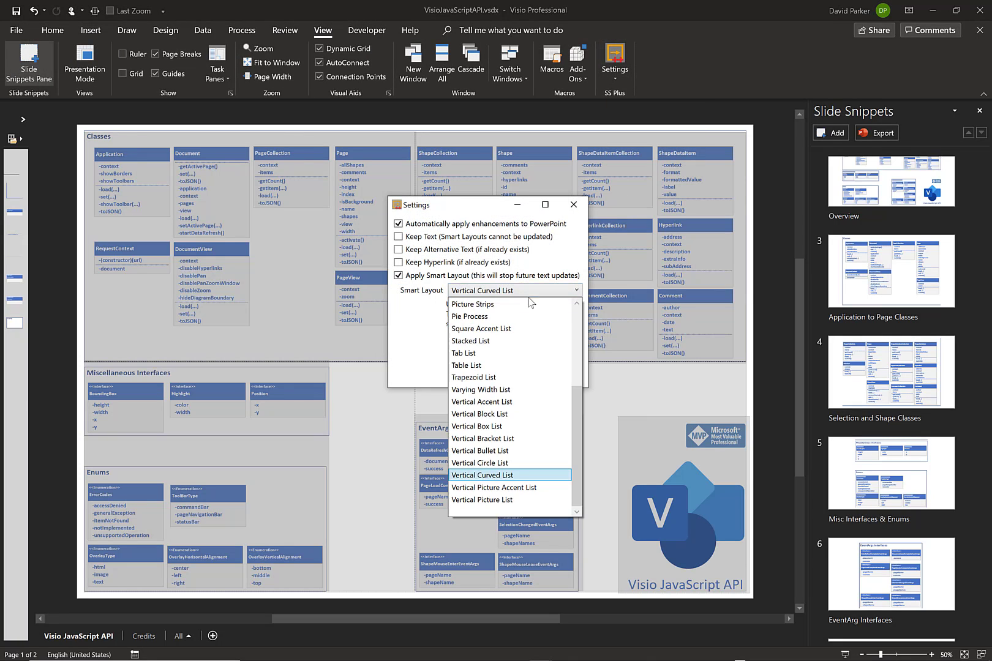
{"action": "left_click", "coordinate": [498, 414]}
{"action": "left_click", "coordinate": [568, 368]}
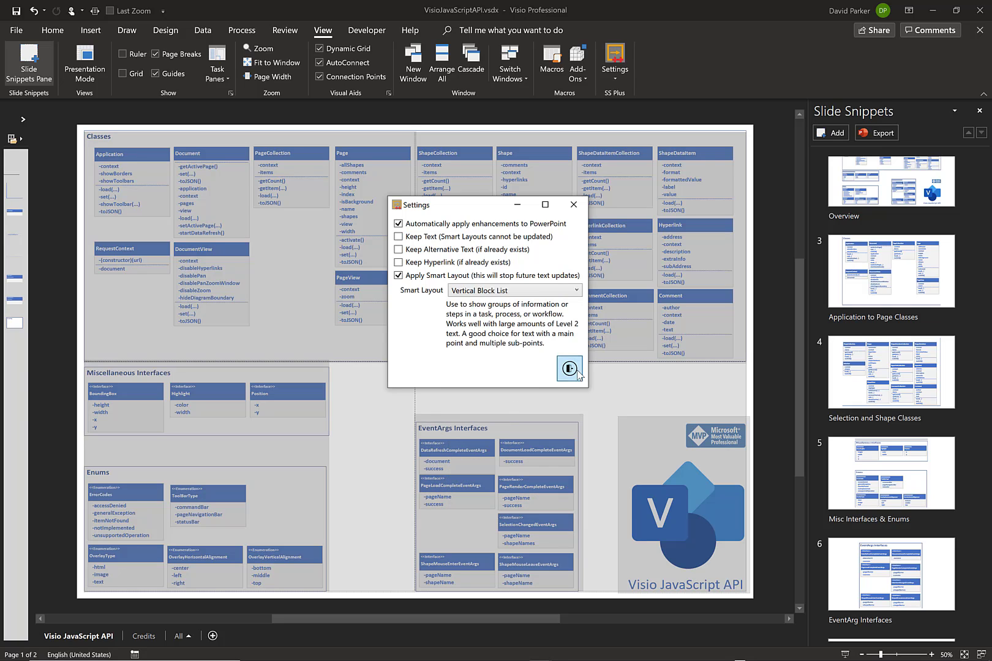
- Run the SS Plus Enhance Slides command on the exported presentation
{"action": "left_click", "coordinate": [623, 80]}
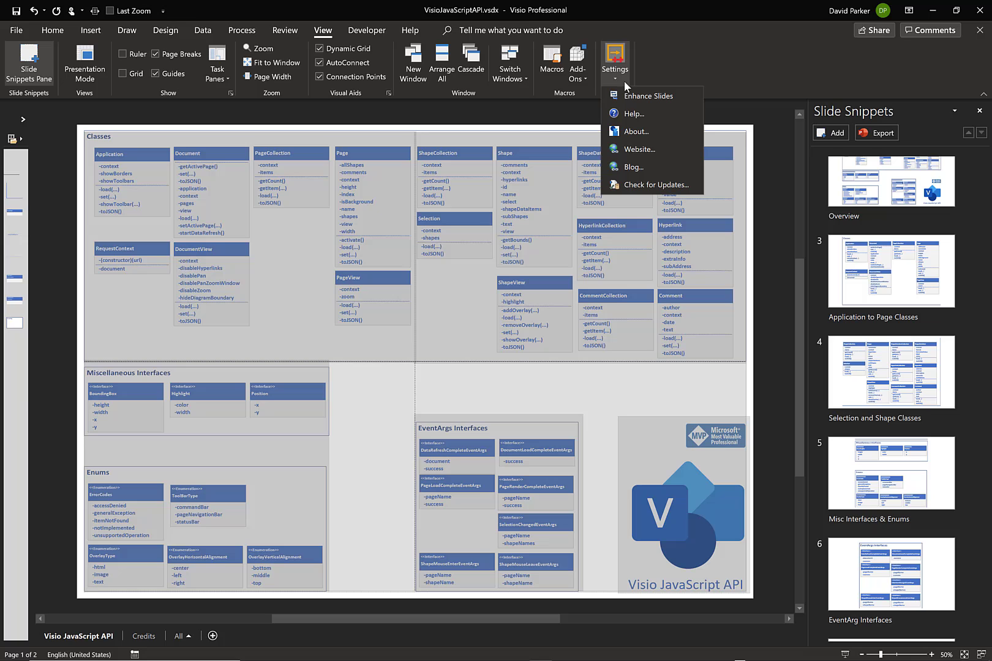
{"action": "left_click", "coordinate": [658, 95]}
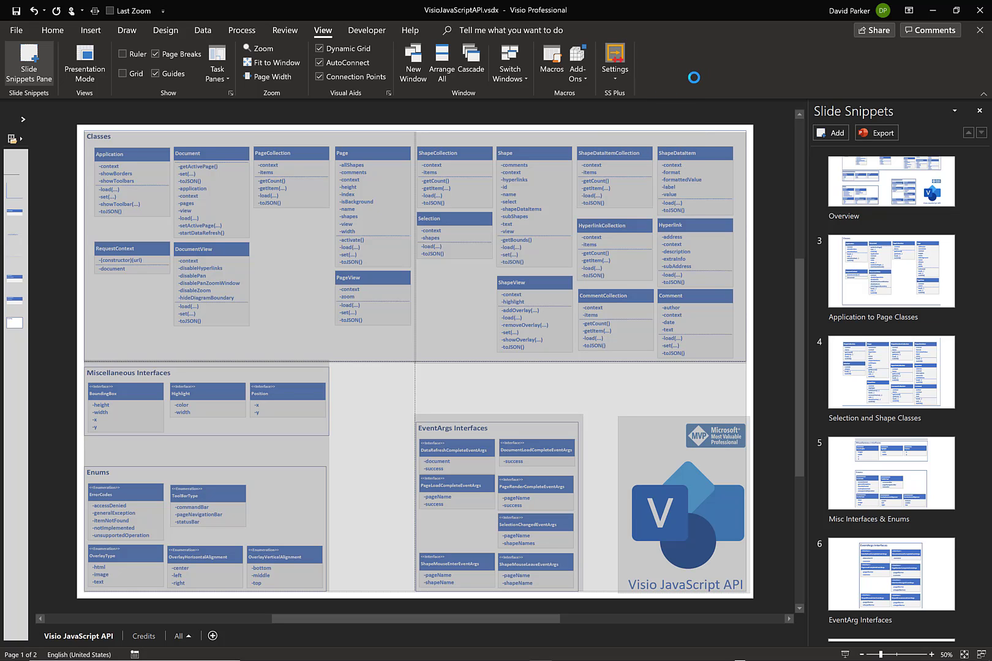